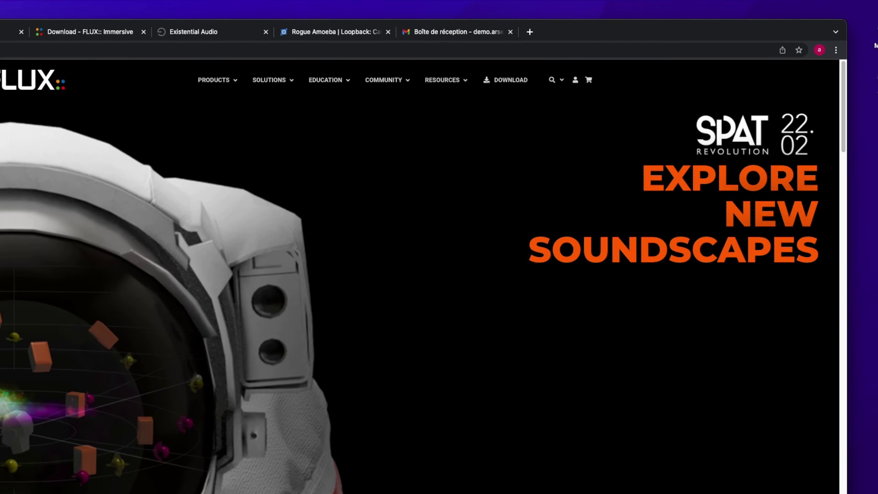
In a new tab, open the shop registration form and enter the name, e-mail and password
click(575, 79)
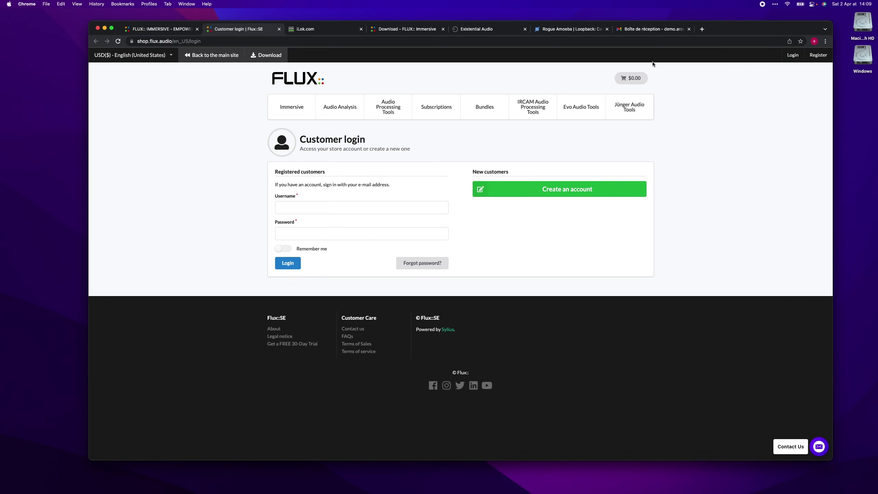
click(559, 188)
click(307, 190)
text(demo)
key(Tab)
text(arsene)
key(Tab)
key(Tab)
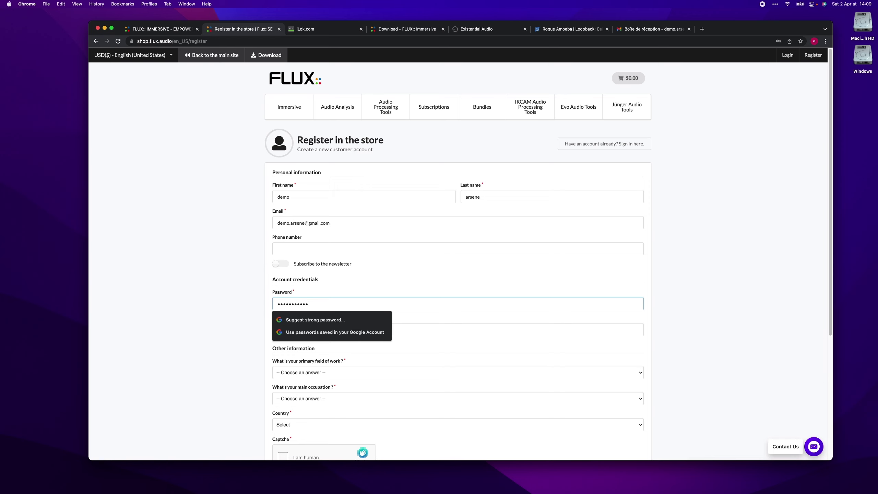
key(Down)
key(Return)
scroll(457, 242, down, 3)
Choose France as the country, solve the boat-image captcha and submit the registration
click(293, 342)
text(france)
key(Return)
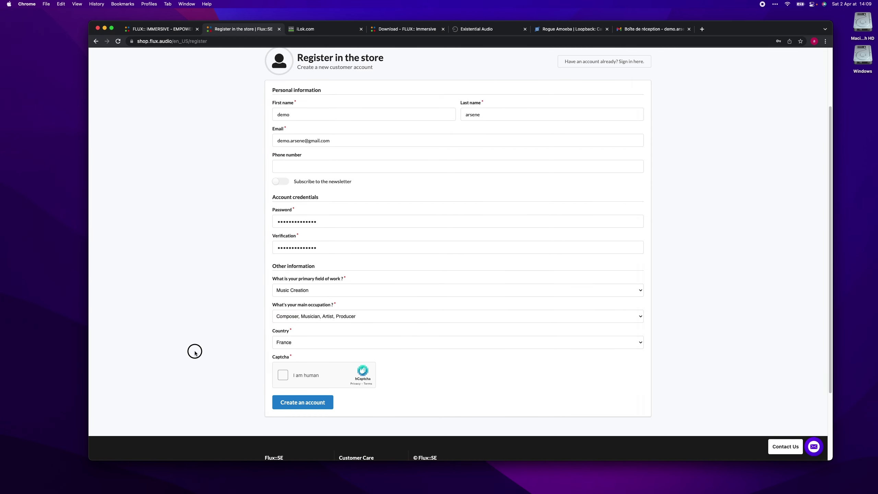
click(283, 374)
click(316, 320)
click(405, 320)
click(316, 364)
click(404, 364)
click(360, 409)
click(410, 448)
click(295, 363)
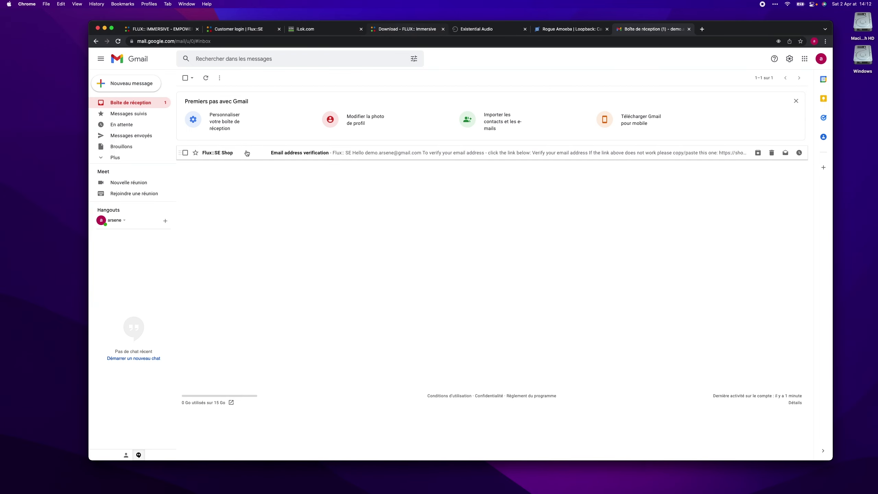
Verify the e-mail from the Flux::SE Shop message, then log in with the account password
click(247, 153)
click(506, 243)
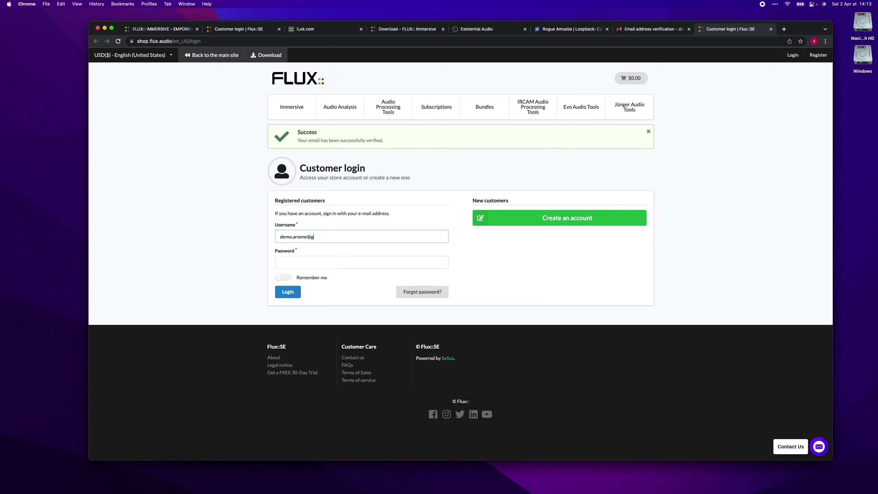
click(361, 262)
text(****)
key(Return)
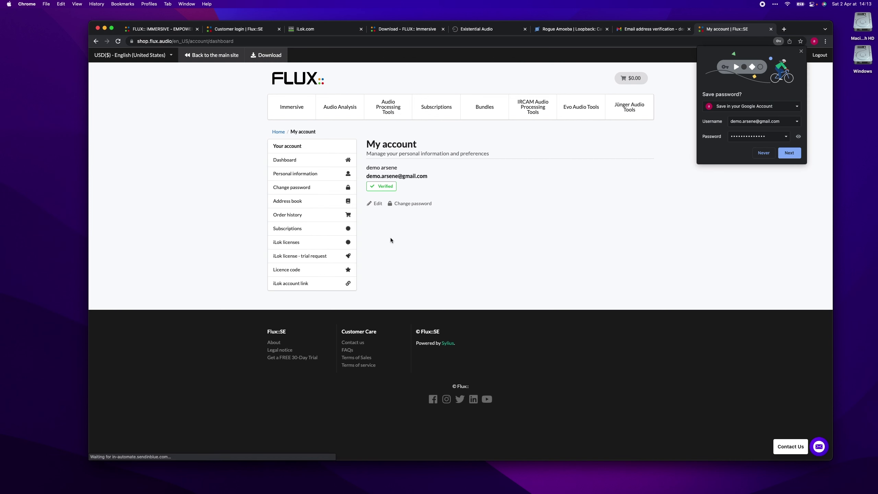
click(319, 29)
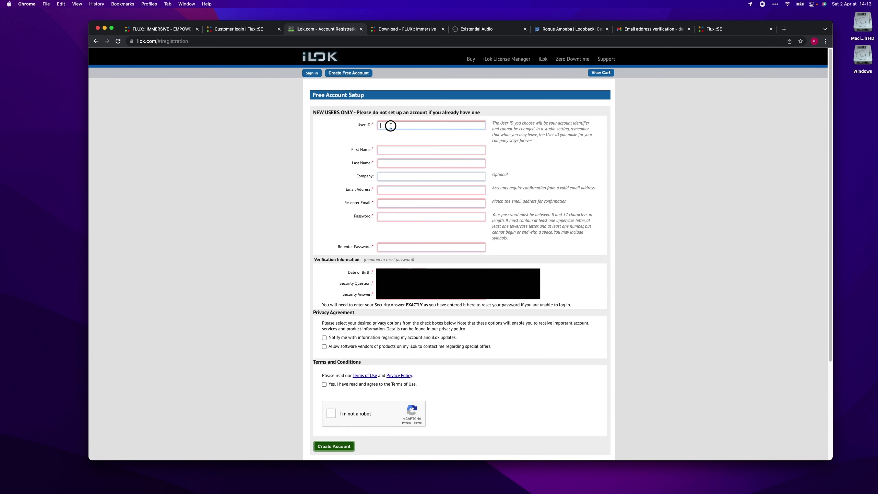
Fill in the iLok Free Account Setup with last name, country FR and e-mail, accepting terms and reCAPTCHA
click(431, 163)
text(DEMO)
key(Tab)
text(FR)
key(Tab)
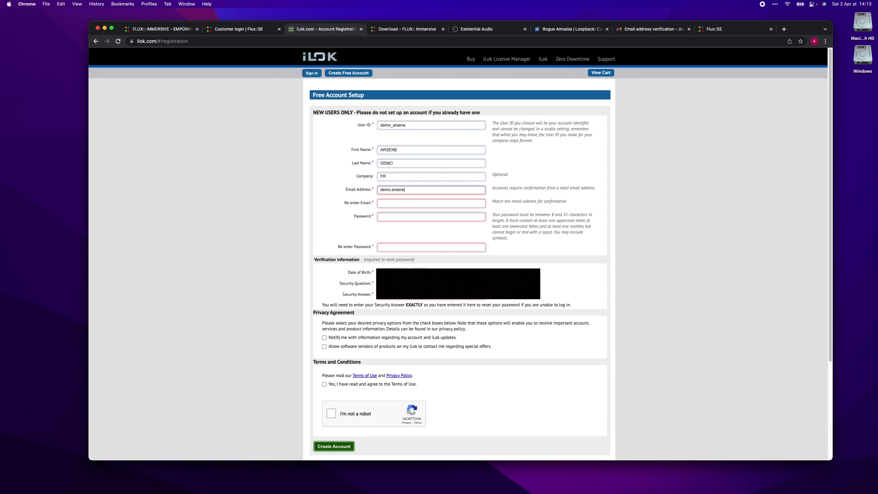
key(Tab)
key(Tab)
click(324, 384)
click(332, 414)
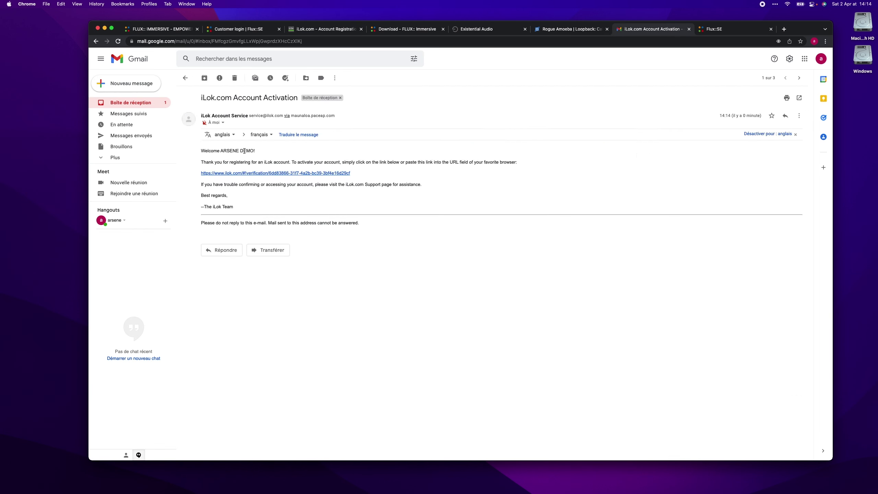
Activate the iLok account from the e-mail link, sign in, and install macOS License Support
click(262, 226)
text(demo_arsene)
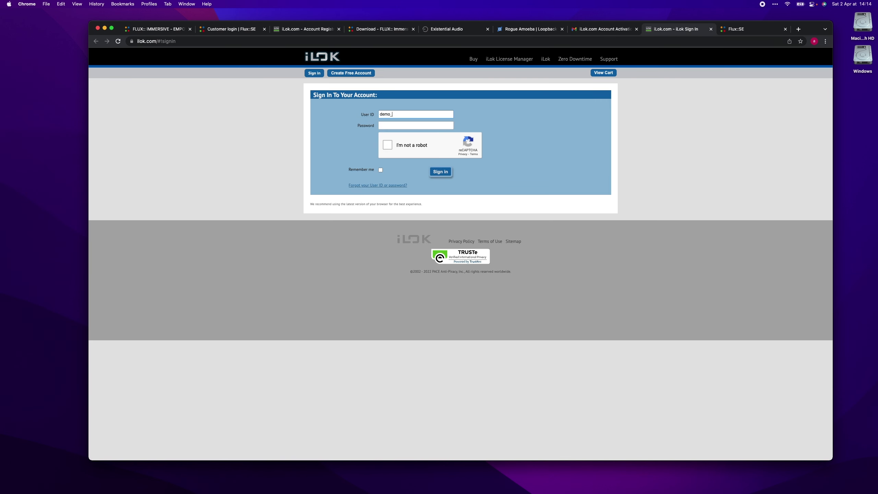
click(434, 171)
click(326, 121)
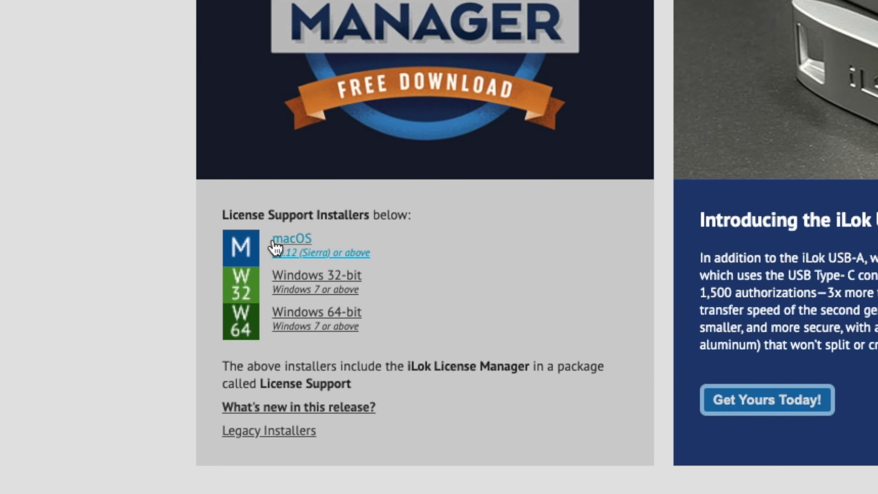
click(332, 244)
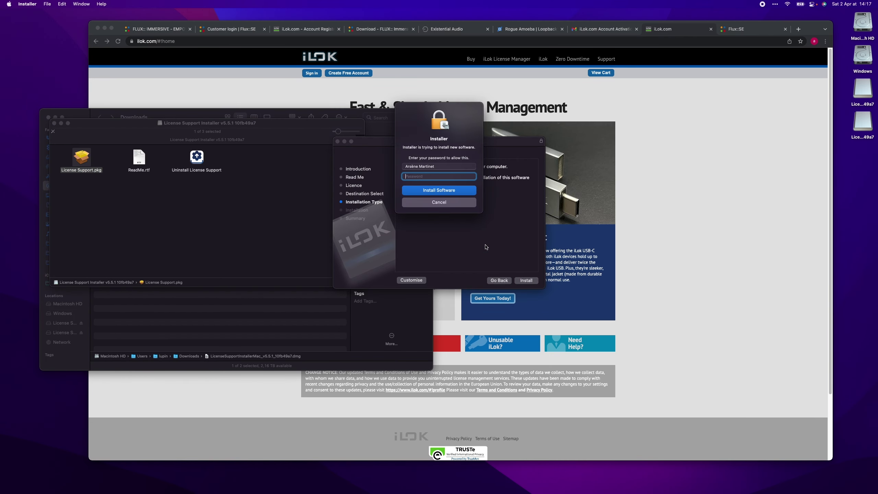
key(Return)
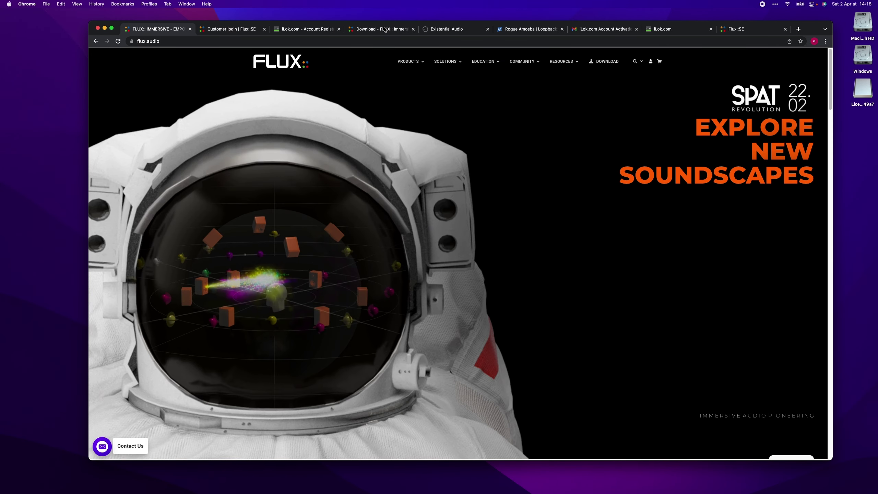
Download the macOS Flux Center .dmg and copy FluxCenter into Applications
click(605, 61)
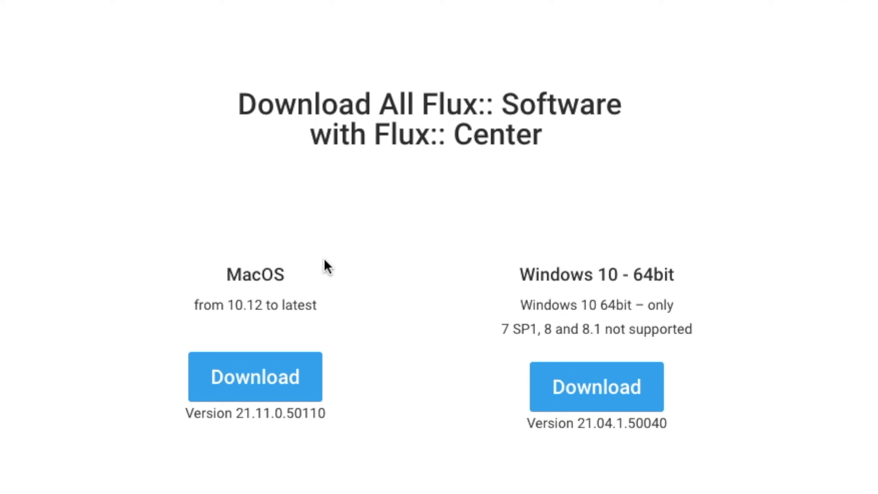
click(397, 374)
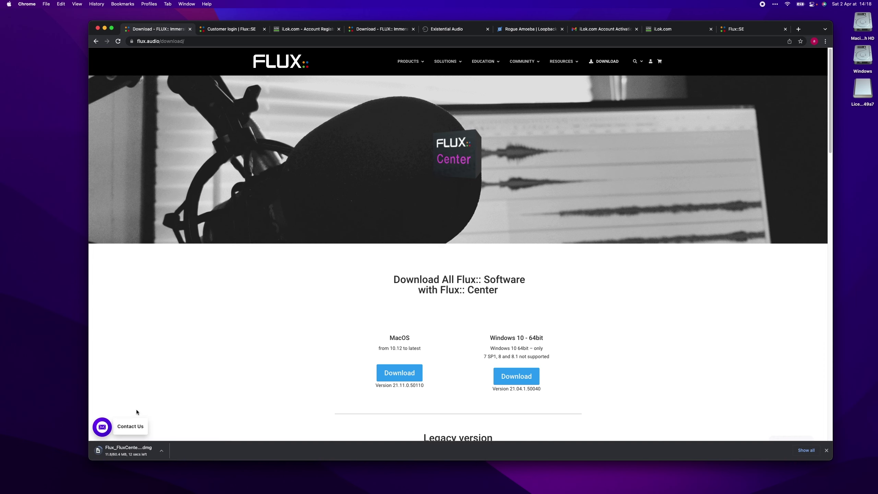
click(135, 410)
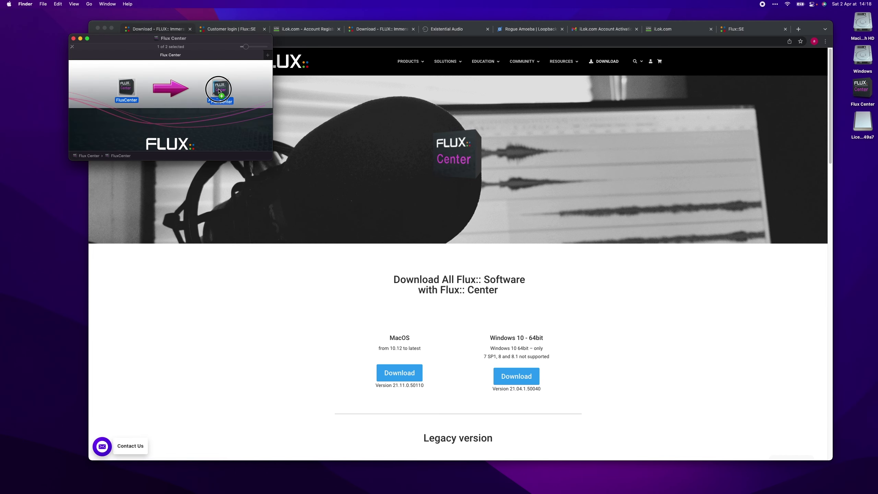
drag(127, 87, 220, 89)
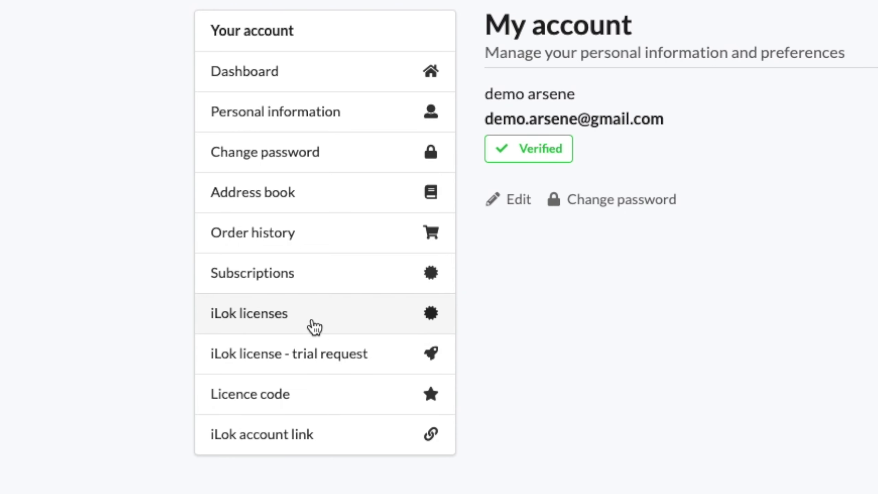
Link the iLok account to the shop with its User ID and password, then add the SPAT Revolution trial licence
click(314, 326)
text(de)
text(mo_arsene)
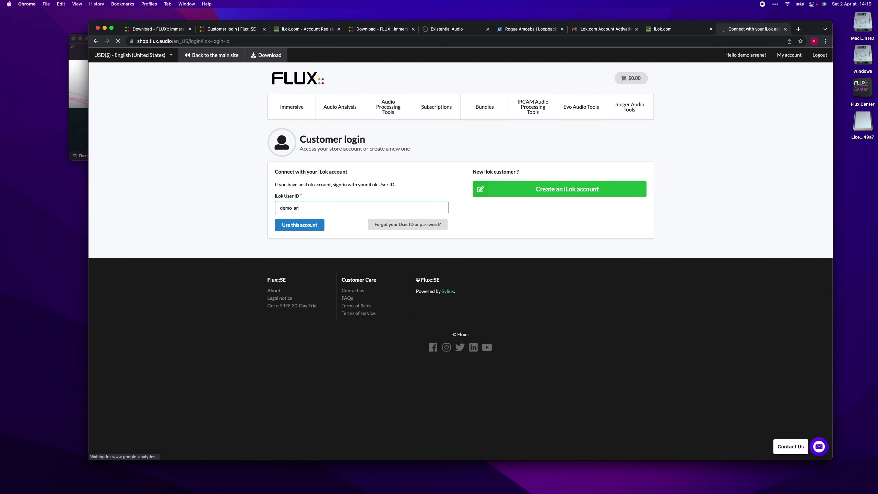
key(Return)
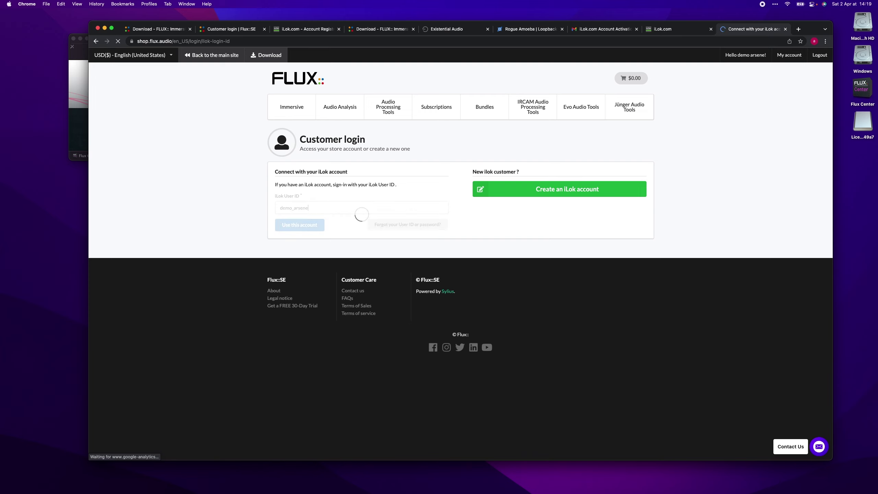
text(******)
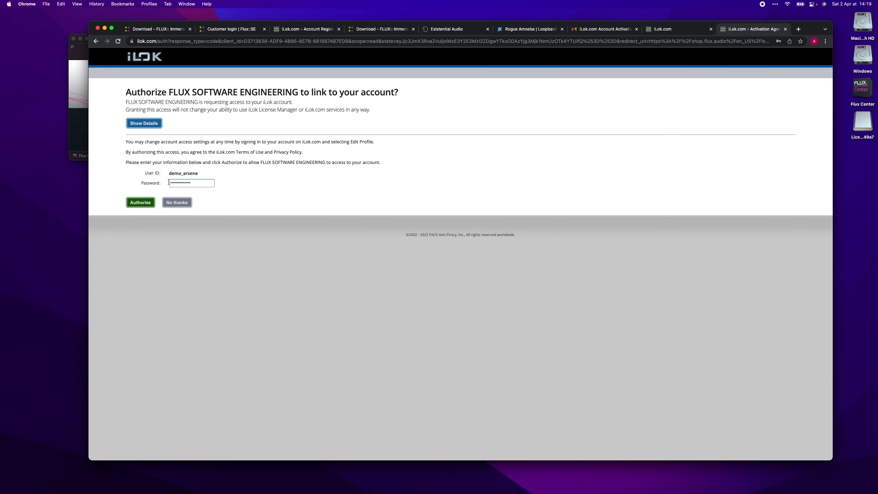
click(148, 201)
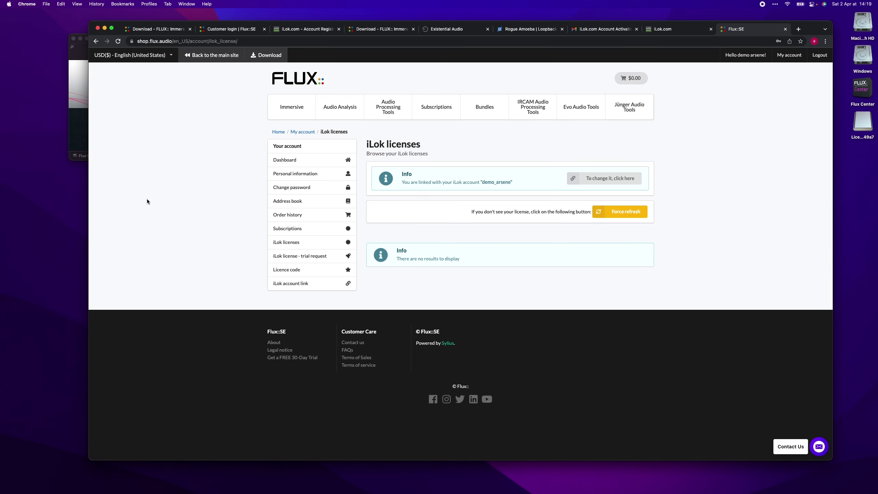
click(290, 258)
scroll(295, 322, down, 5)
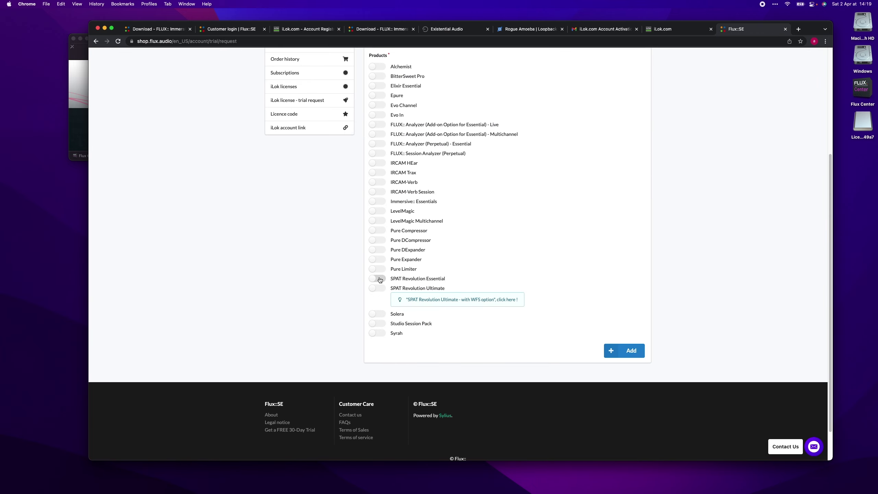
click(629, 355)
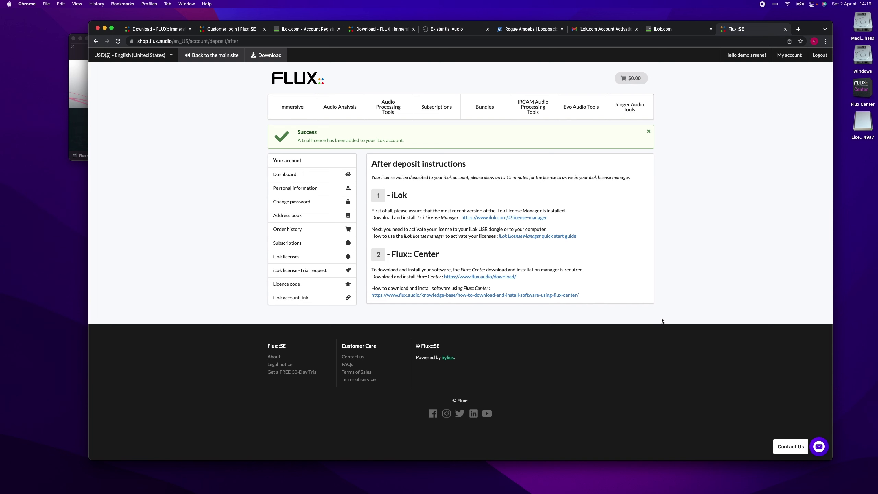
Sign in to iLok License Manager and activate the SPAT Revolution licence on this computer
key(super+space)
text(ilok)
key(Return)
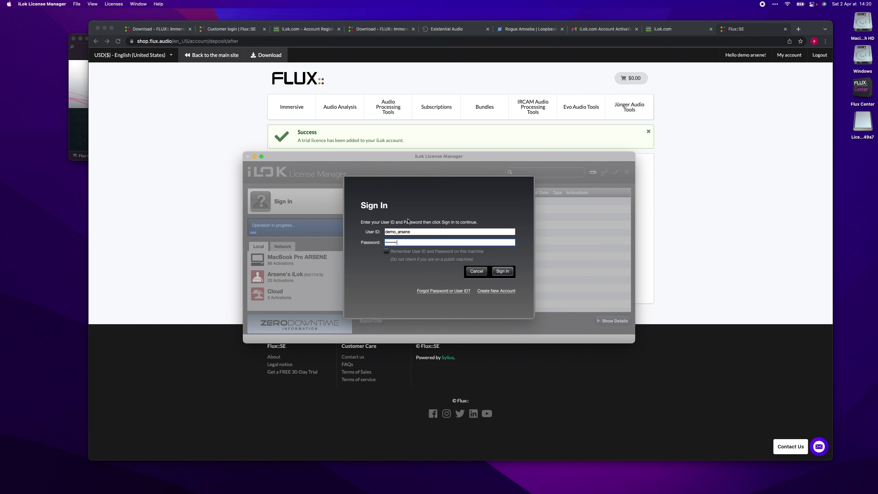
key(Return)
drag(407, 203, 347, 246)
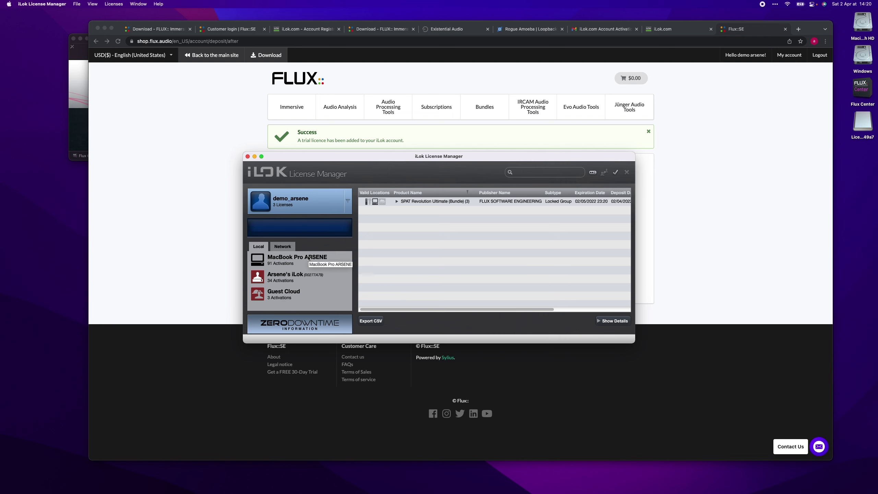
Launch Flux Center from Spotlight
click(172, 242)
key(super+space)
text(flux)
key(Return)
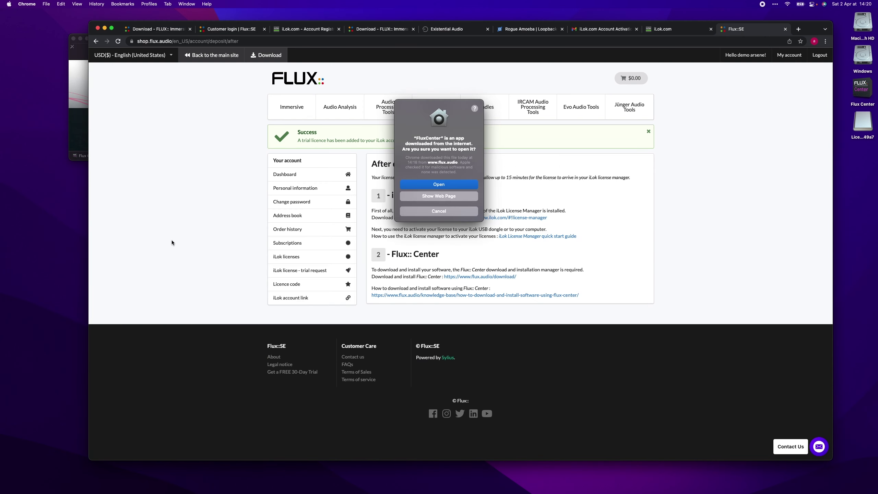
Sign in to Flux Center, accept the licence, and install SPAT Revolution and Ableton Live Tools with the admin password
click(472, 183)
click(404, 249)
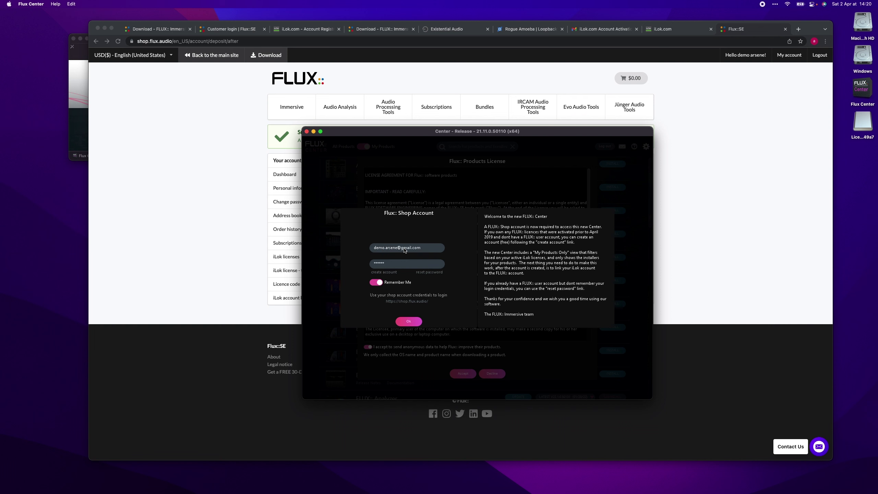
click(408, 322)
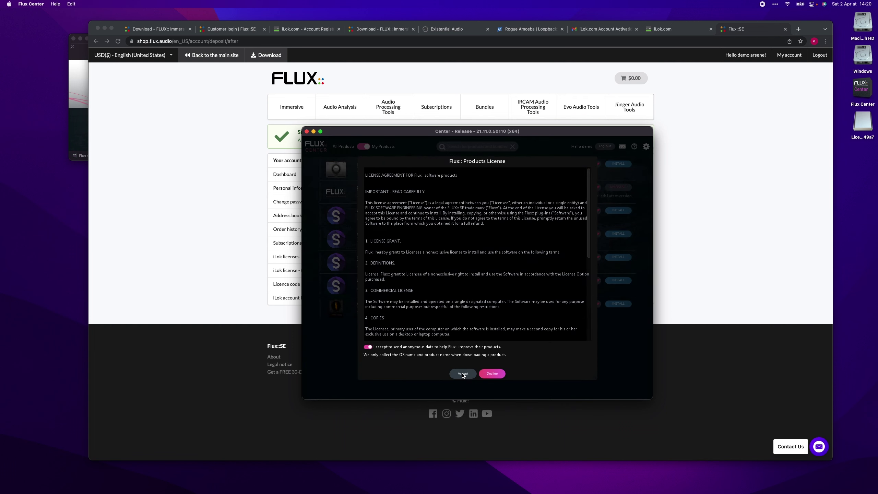
click(463, 373)
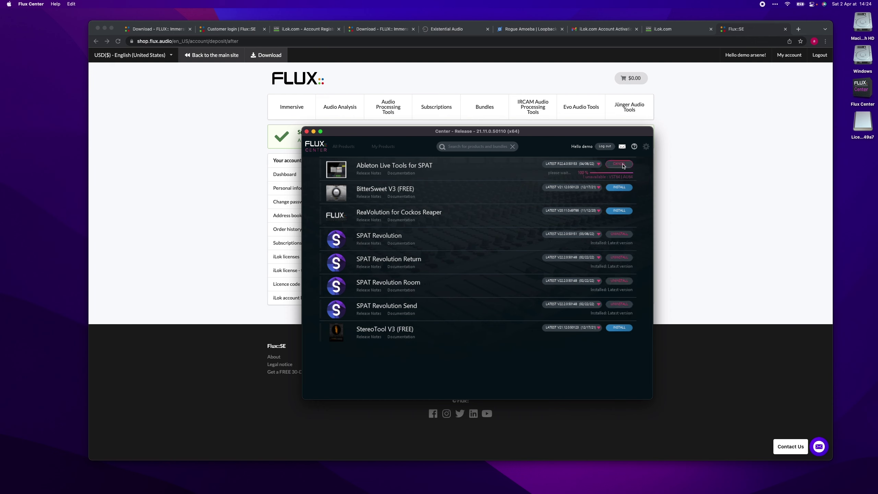
text(•••••••••••••••)
key(Return)
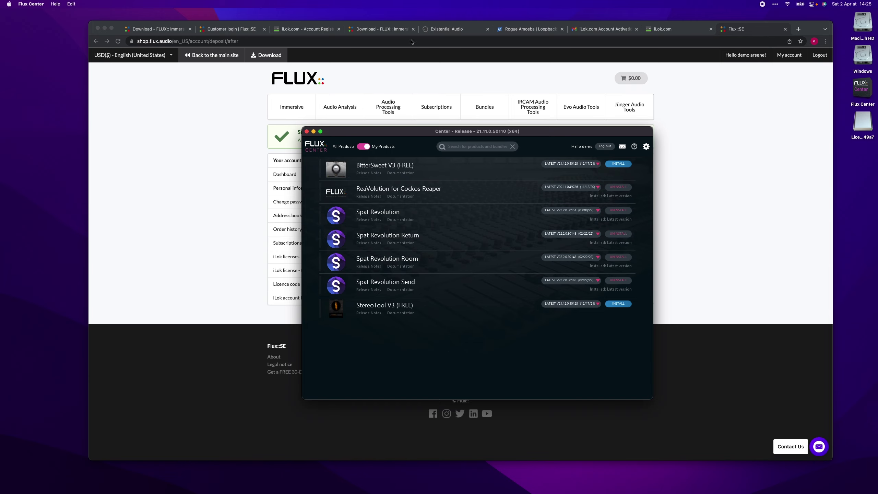
On the BlackHole page, subscribe for the free Mac download with e-mail and names
click(440, 30)
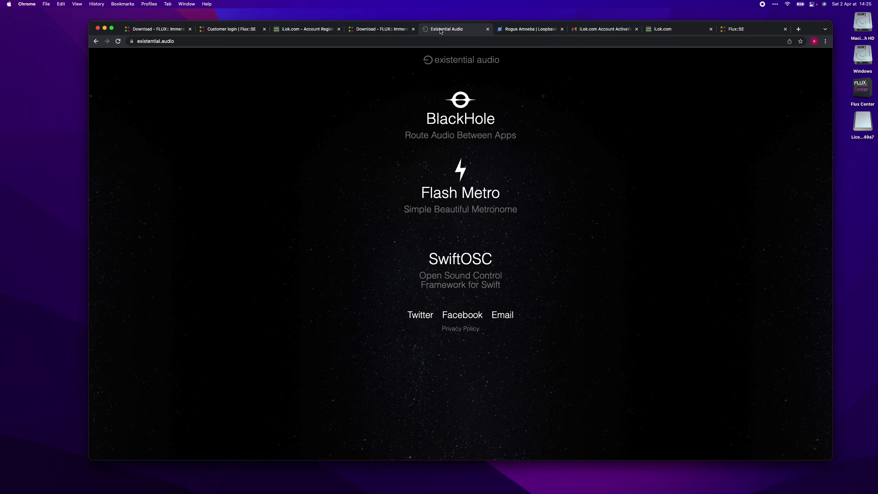
click(455, 119)
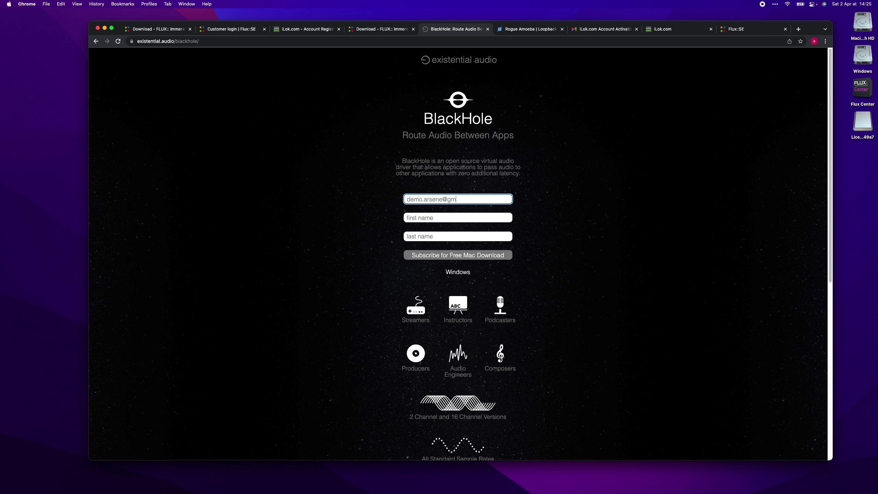
key(Tab)
text(demo)
key(Tab)
text(ar)
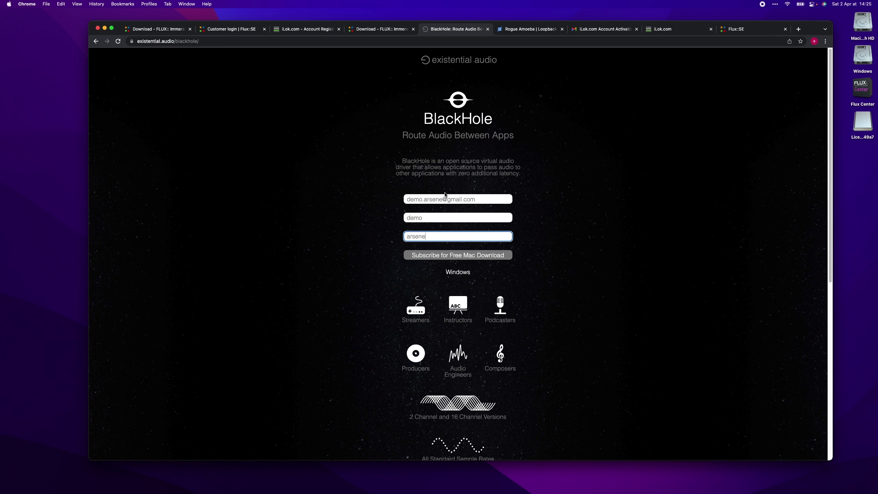
click(471, 257)
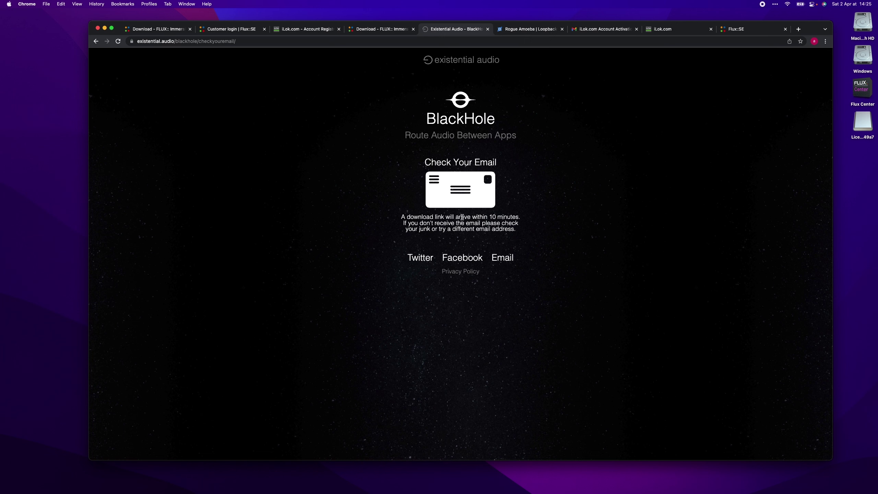
Confirm the subscription from the 'Please Confirm Subscription' e-mail to unlock the download page
click(592, 30)
click(185, 78)
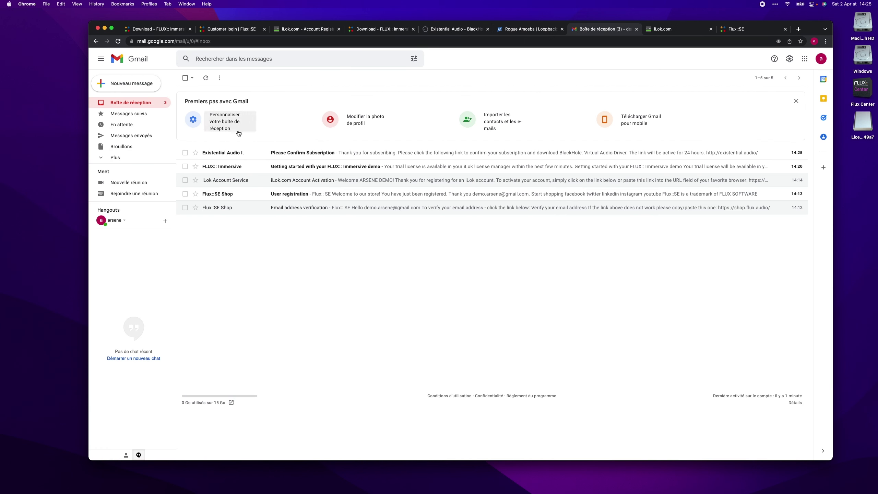
click(249, 153)
click(249, 173)
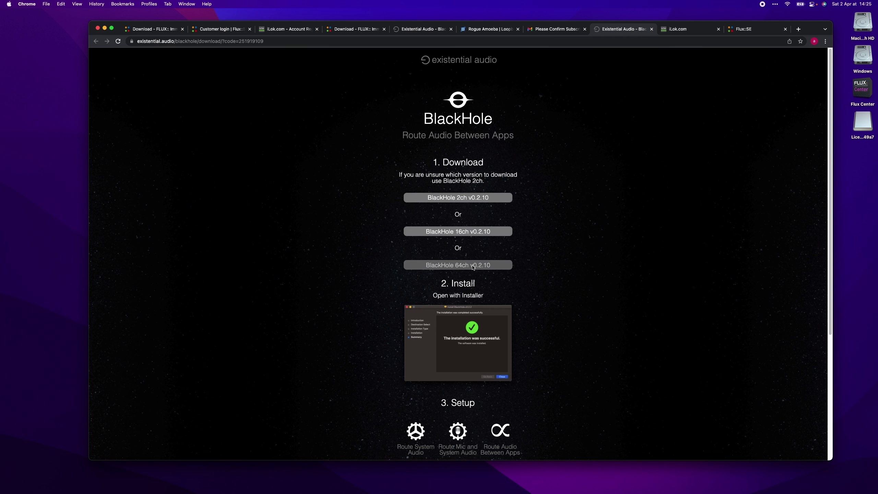
scroll(474, 266, down, 5)
scroll(472, 267, down, 2)
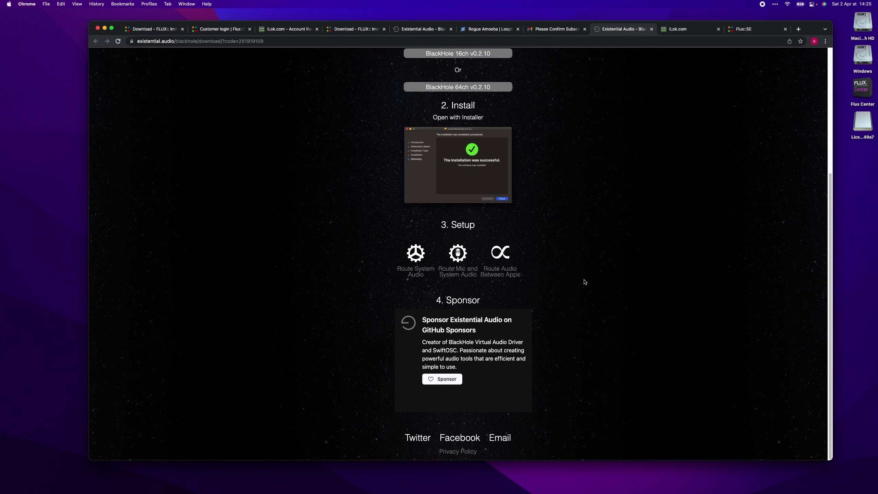
Set the Mac's sound output to BlackHole 2ch in Control Center
click(812, 4)
click(796, 102)
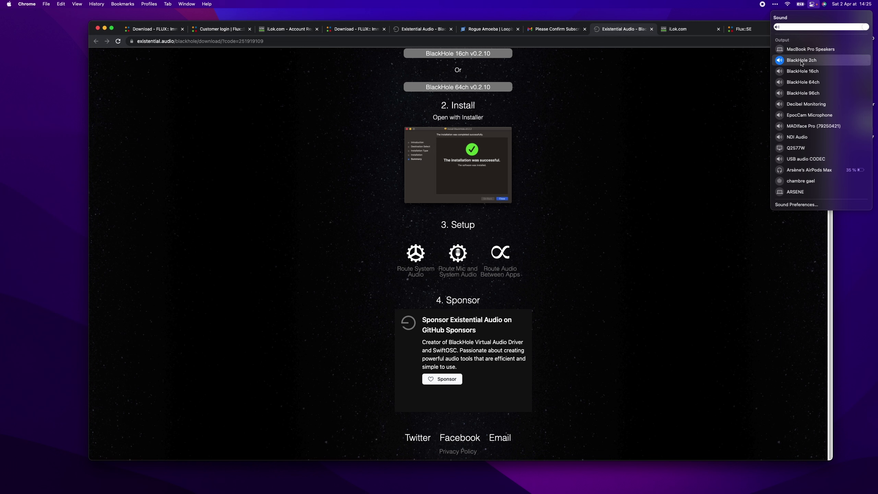
click(803, 85)
click(740, 115)
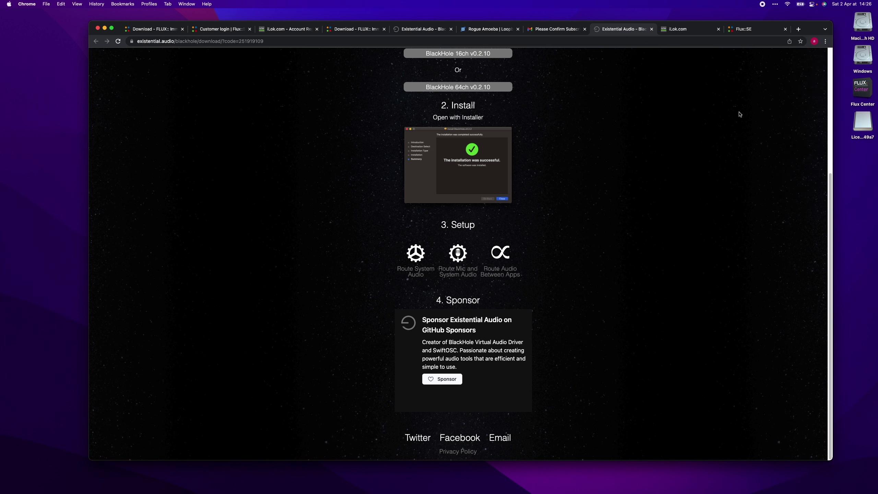
click(475, 30)
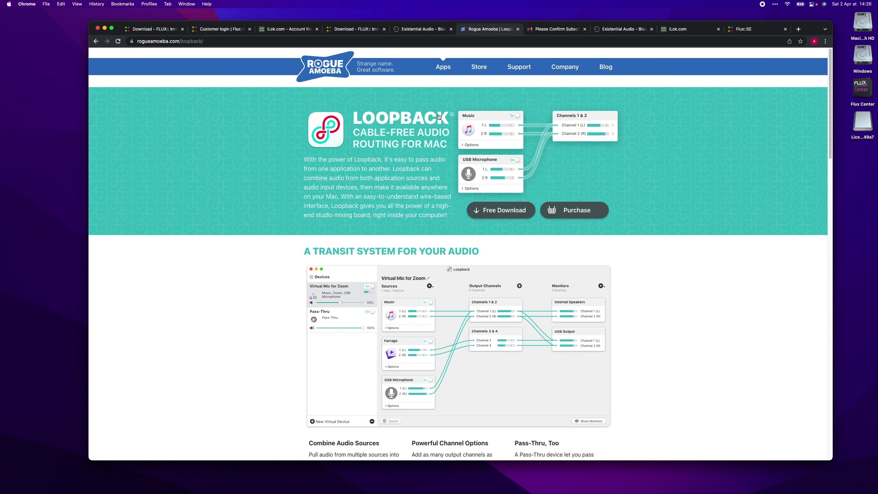
Scroll through the Loopback page, then launch Audio MIDI Setup via Spotlight 'aud'
scroll(413, 187, down, 5)
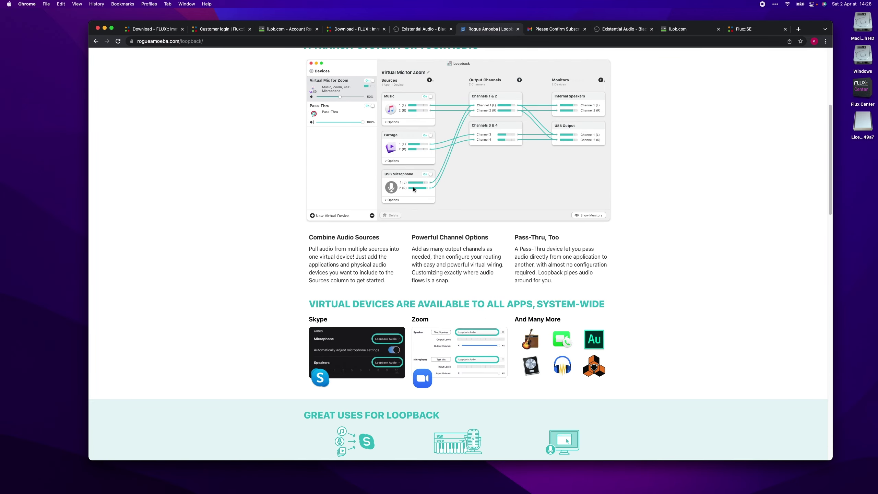
scroll(413, 187, up, 5)
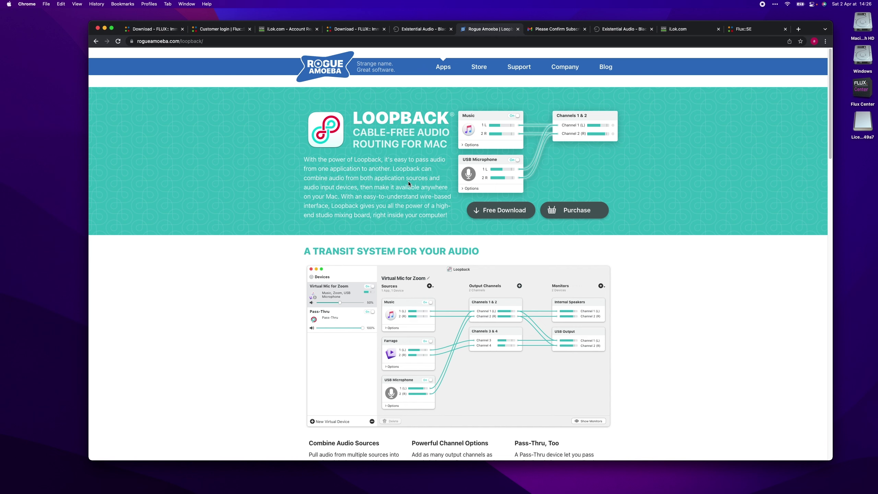
key(super+space)
text(aud)
key(Return)
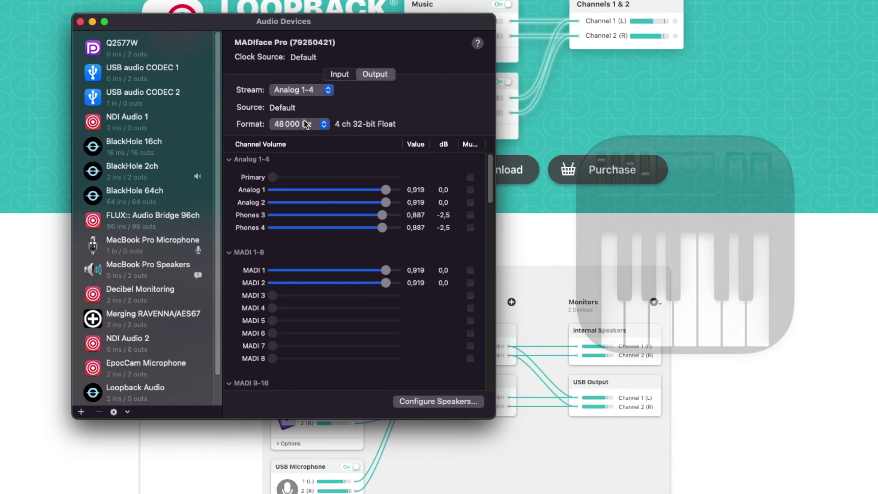
Add an Aggregate Device and then a Multi-Output Device from the + menu
click(274, 348)
click(274, 352)
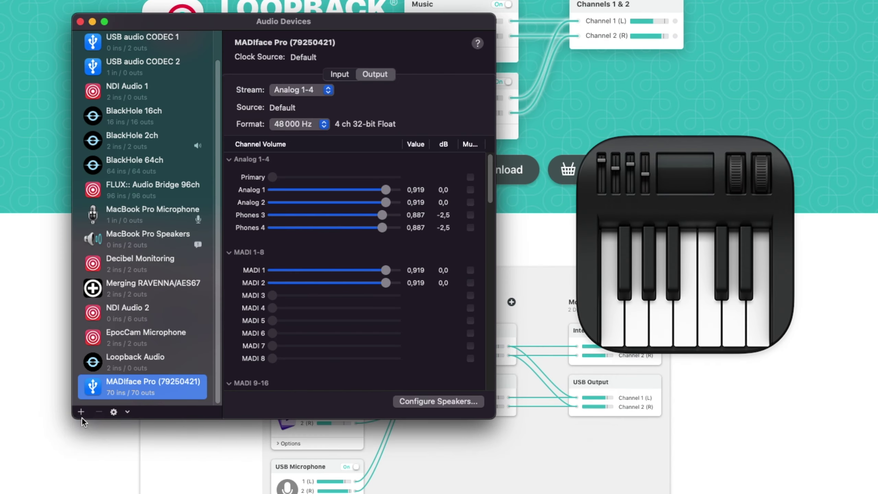
click(81, 412)
click(126, 426)
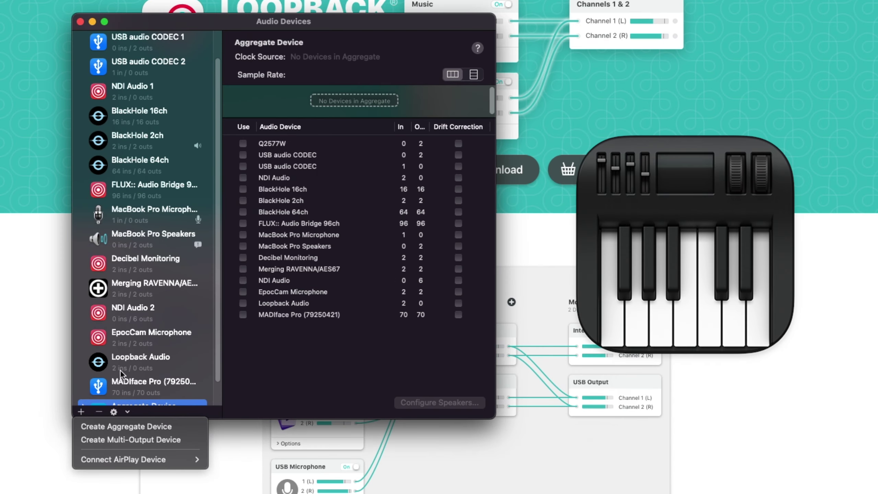
click(118, 440)
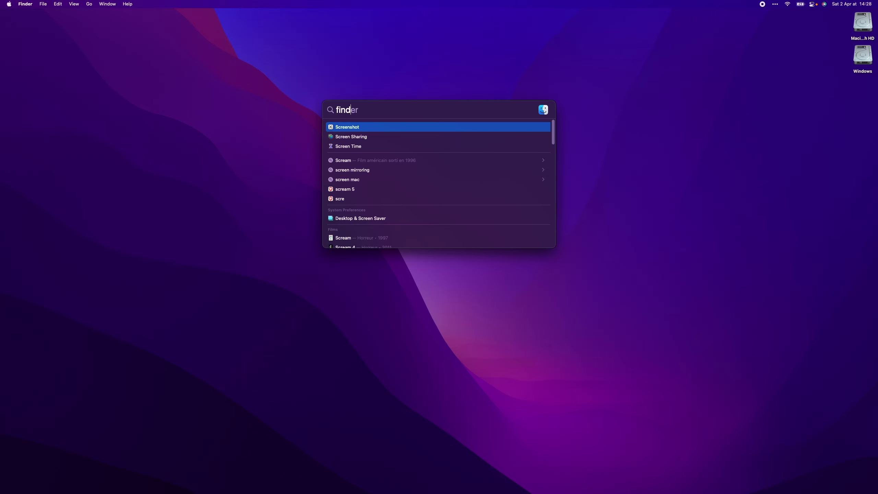
Open the SPAT folder at Macintosh HD › Library › Application Support › Flux › Ableton Live Devices in Finder
key(Return)
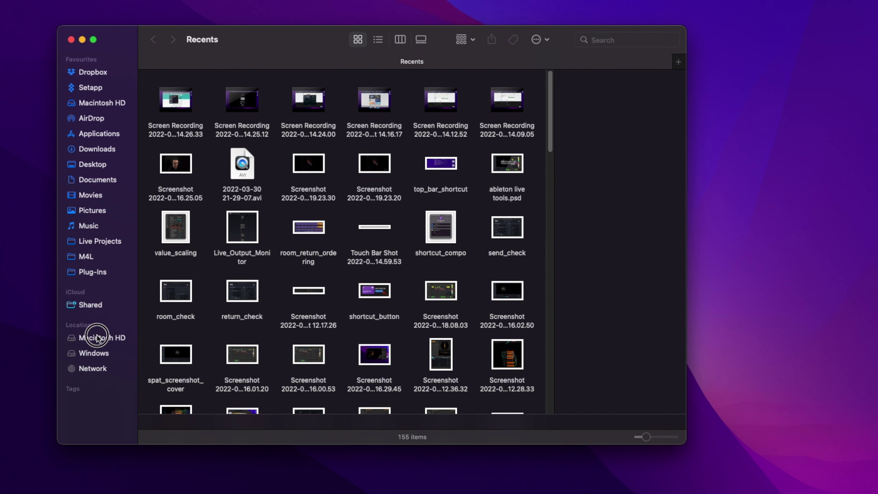
click(96, 336)
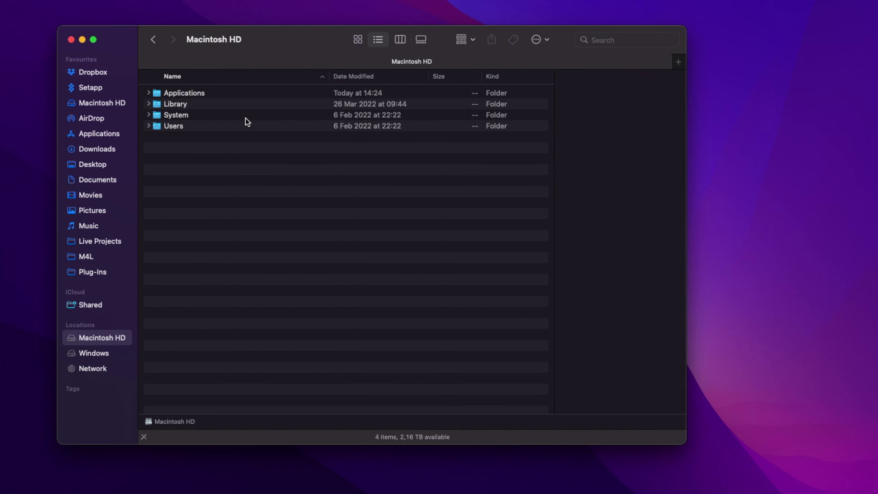
double_click(222, 102)
click(222, 104)
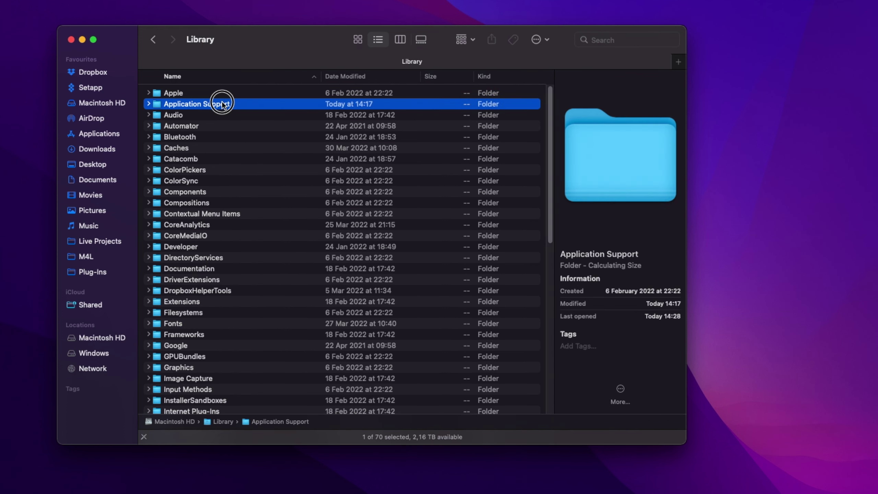
double_click(222, 103)
double_click(197, 270)
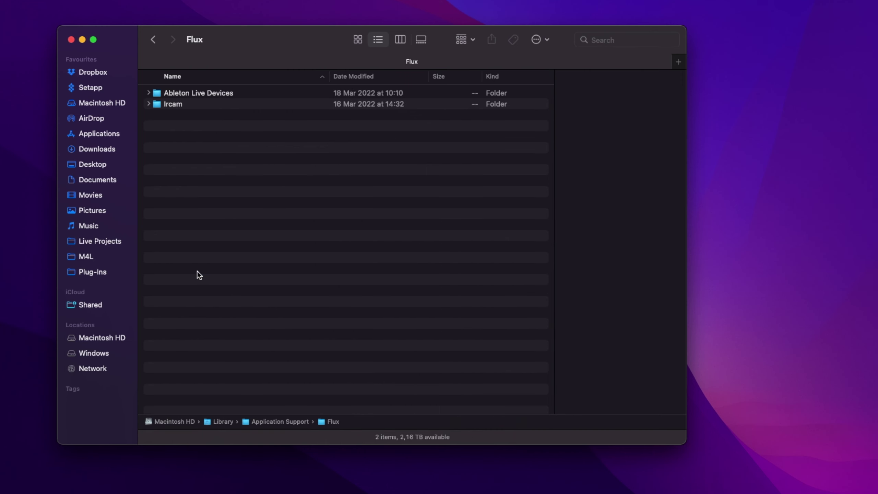
double_click(193, 94)
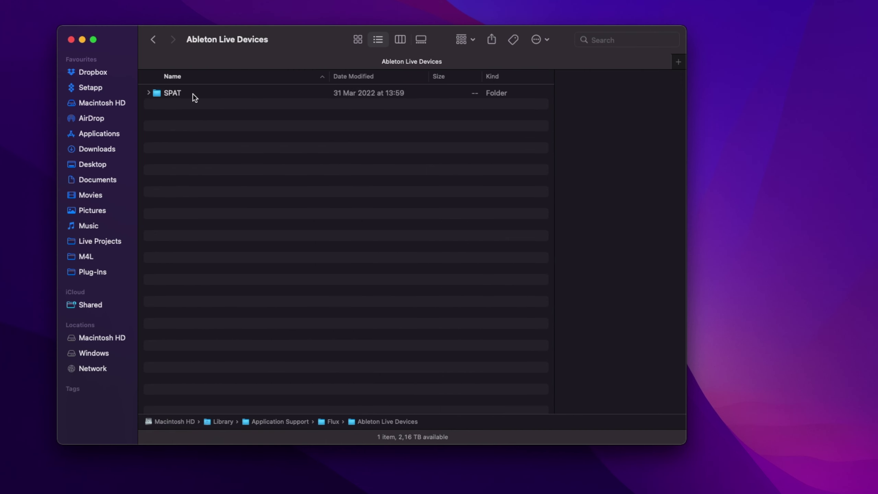
click(193, 93)
double_click(193, 94)
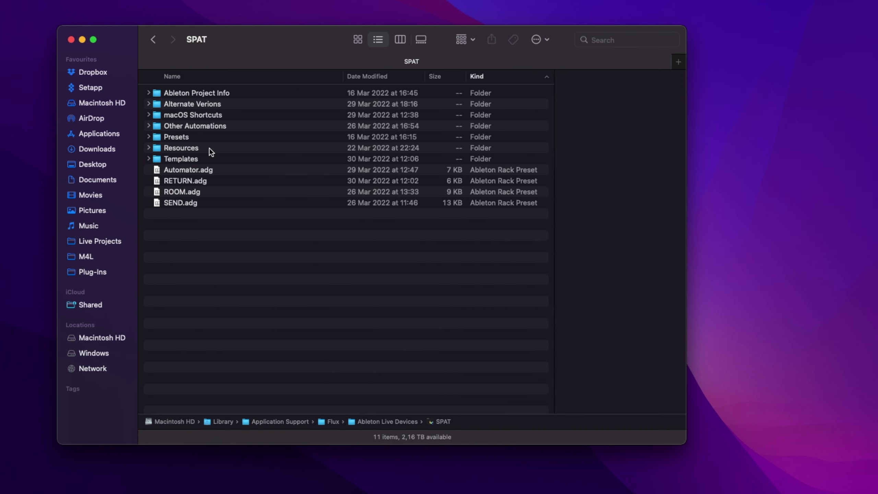
Inspect the Templates rack presets (Automator.adg to SEND.adg) and the Resources folder's devices
click(185, 163)
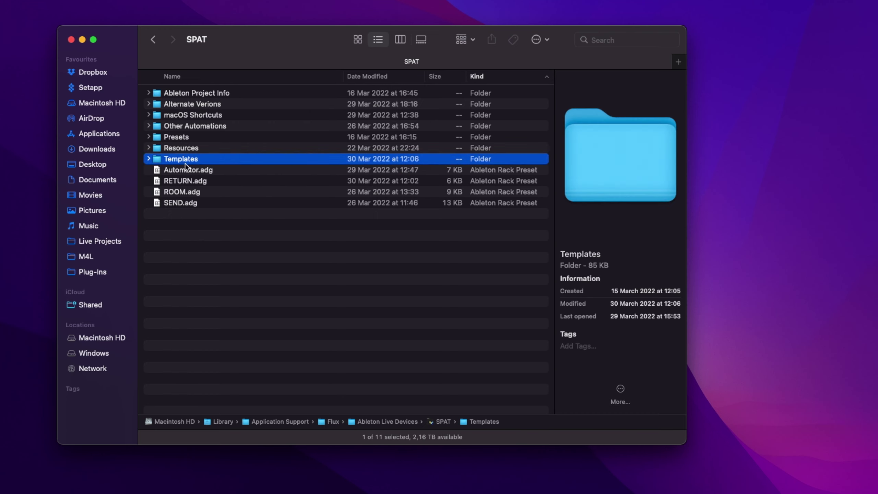
click(186, 170)
click(191, 209)
click(198, 204)
key(shift+Up)
key(shift+Up)
key(shift+Up)
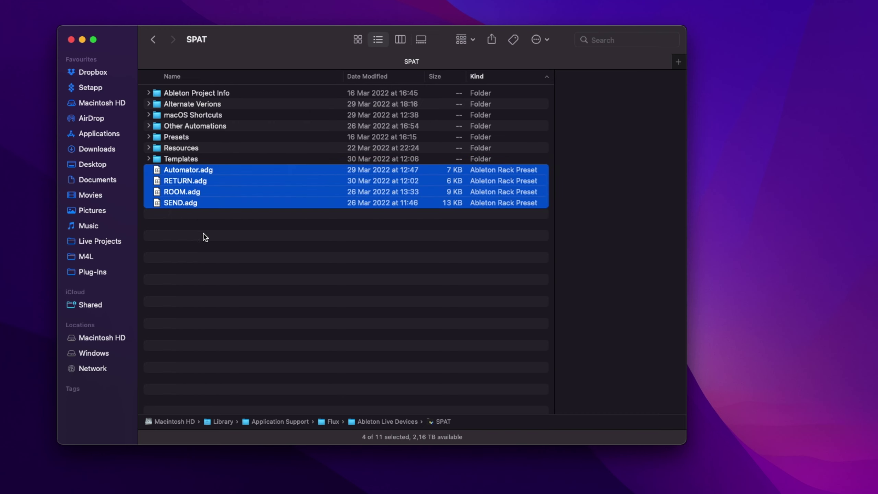
click(204, 237)
click(182, 150)
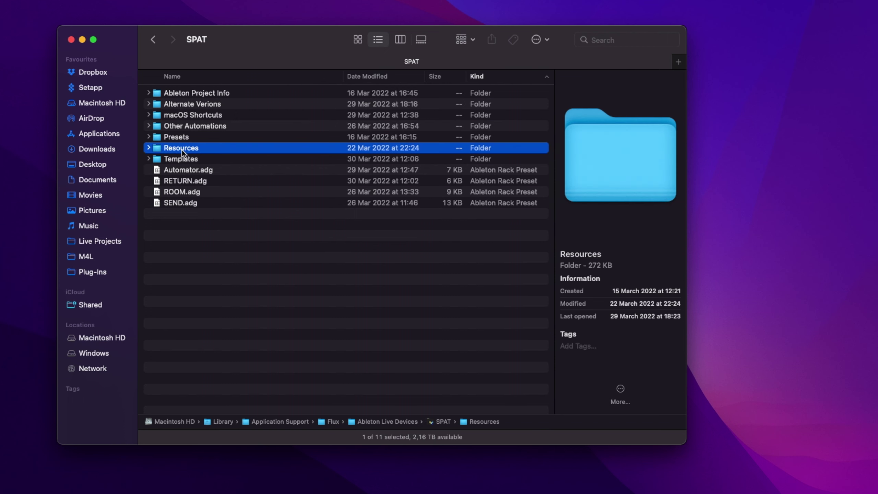
key(Right)
key(Left)
Browse Other Automations, macOS Shortcuts and Alternate Verions, then pin SPAT to sidebar Favourites
click(181, 124)
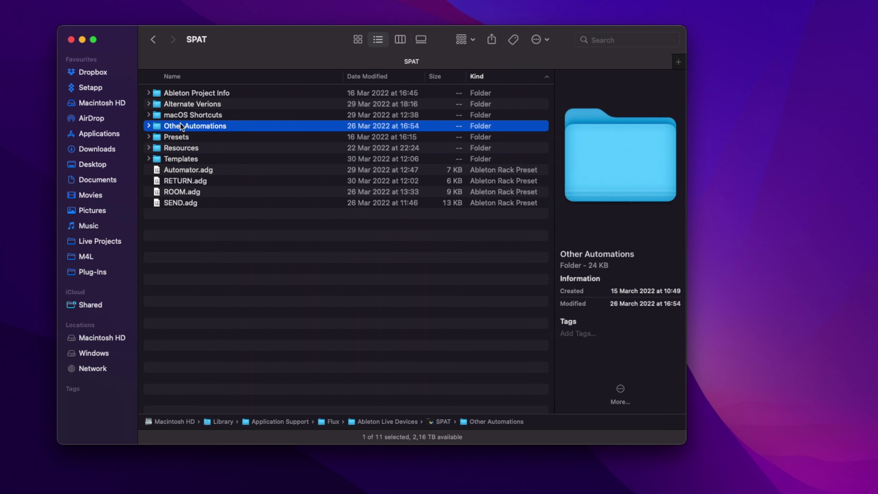
click(182, 115)
key(Right)
key(Left)
key(super+alt+a)
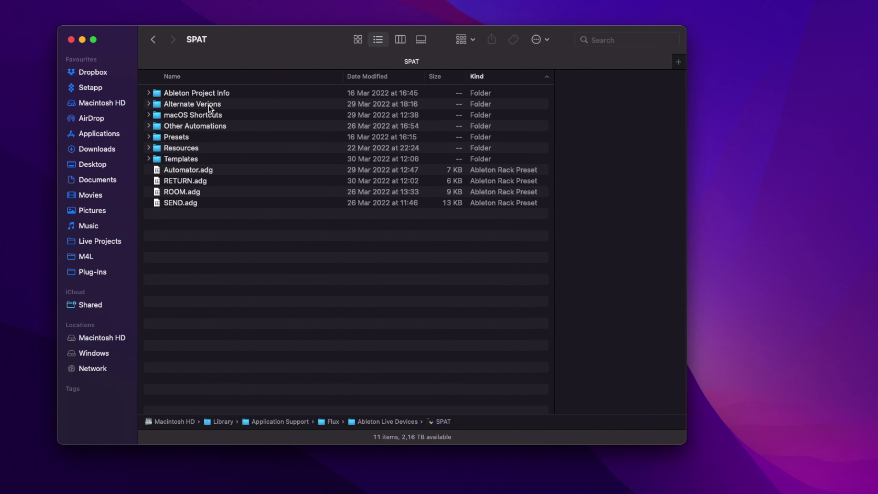
click(208, 105)
key(Right)
key(Left)
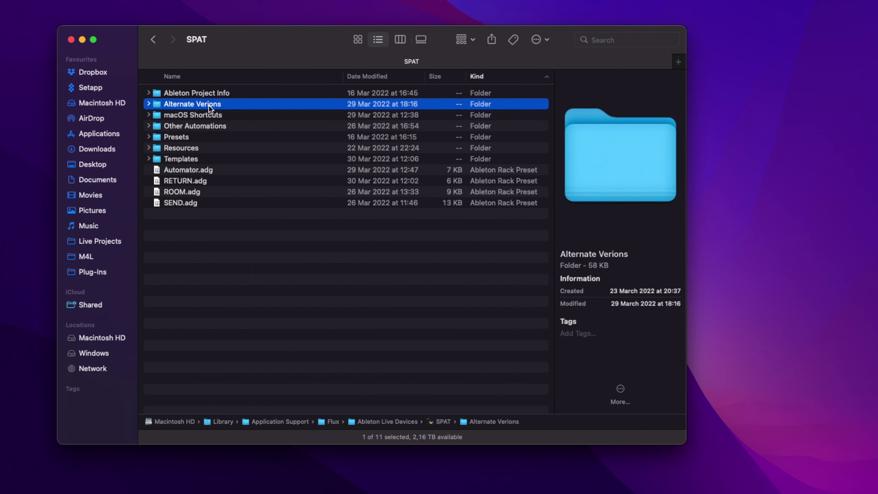
click(274, 284)
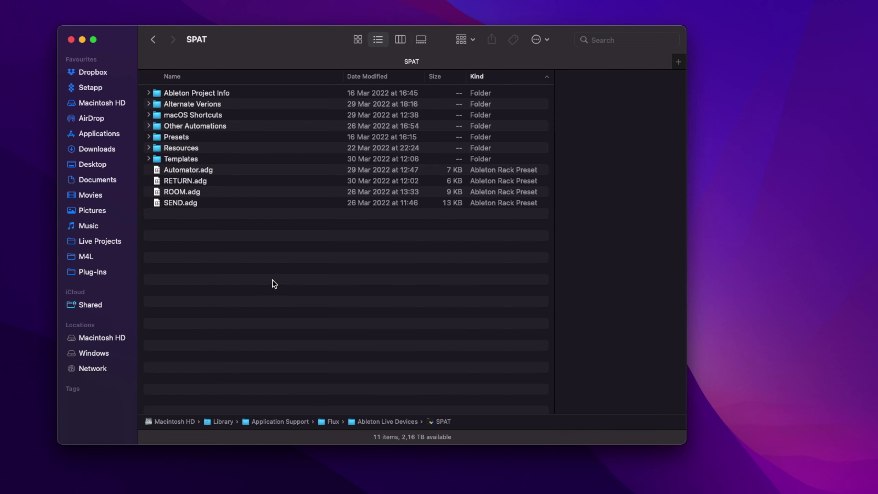
drag(448, 423, 99, 282)
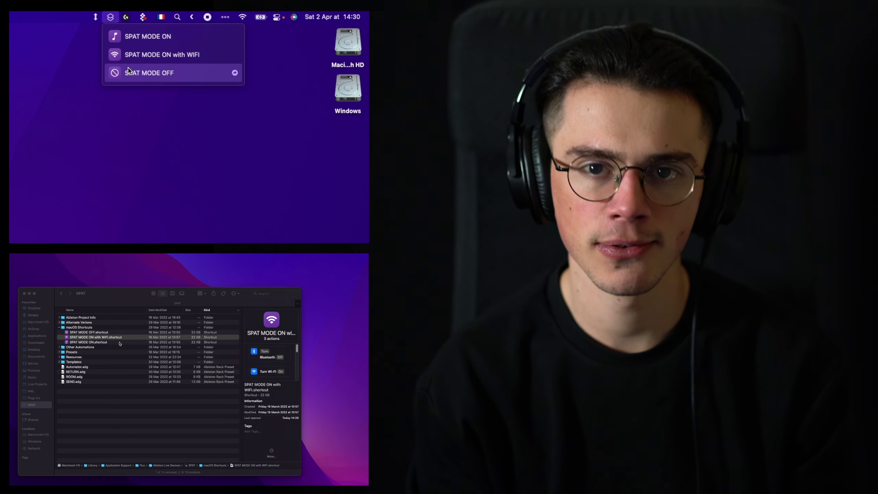
Select SPAT MODE ON.shortcut to inspect its actions
click(119, 342)
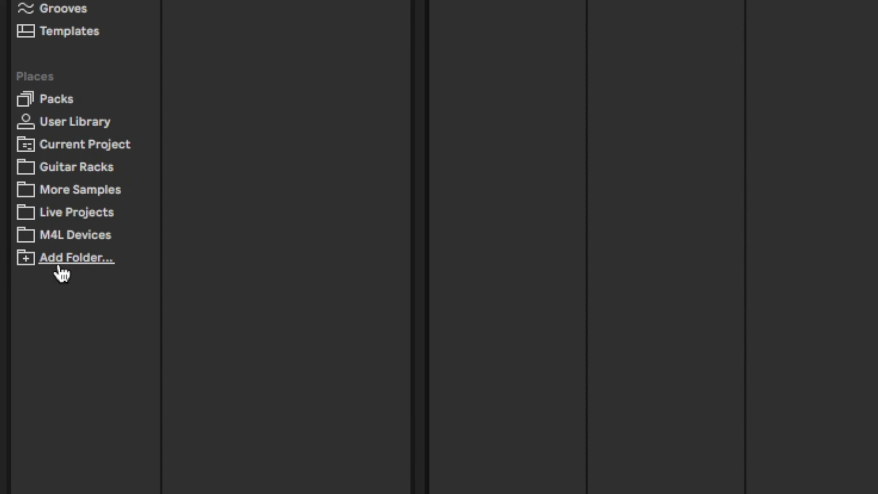
Add the SPAT folder to the browser's Places and show its device presets
click(59, 265)
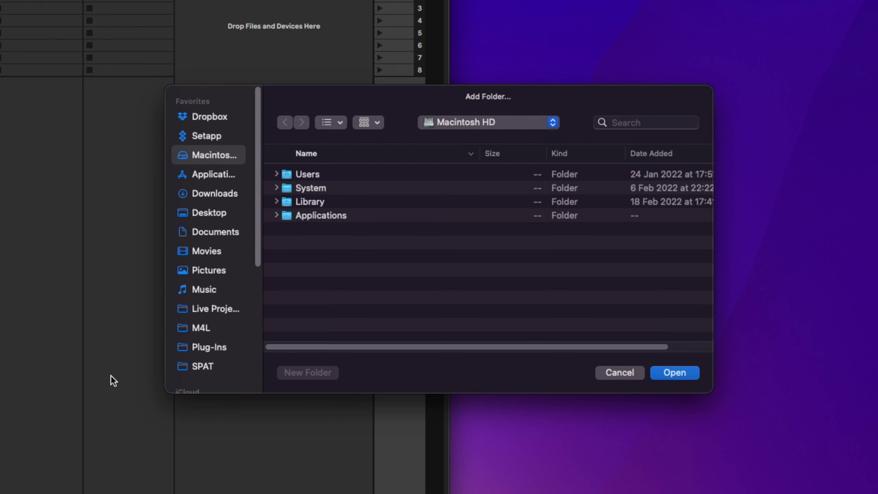
click(230, 368)
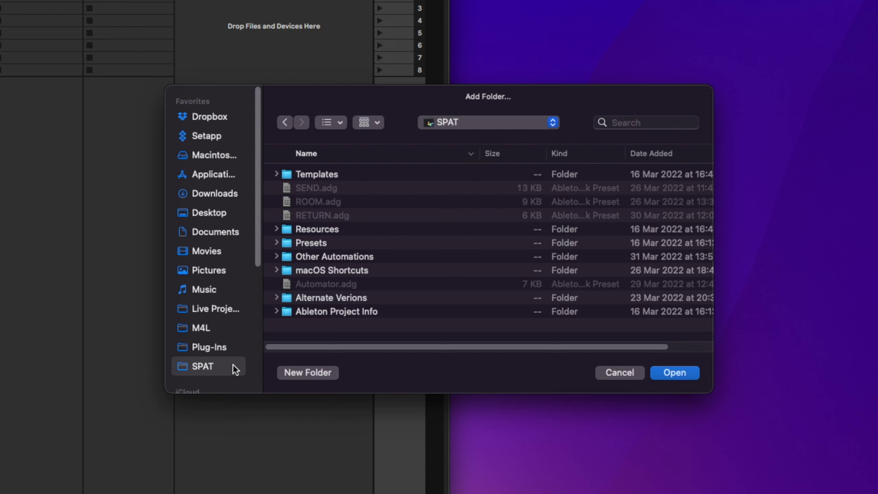
click(685, 372)
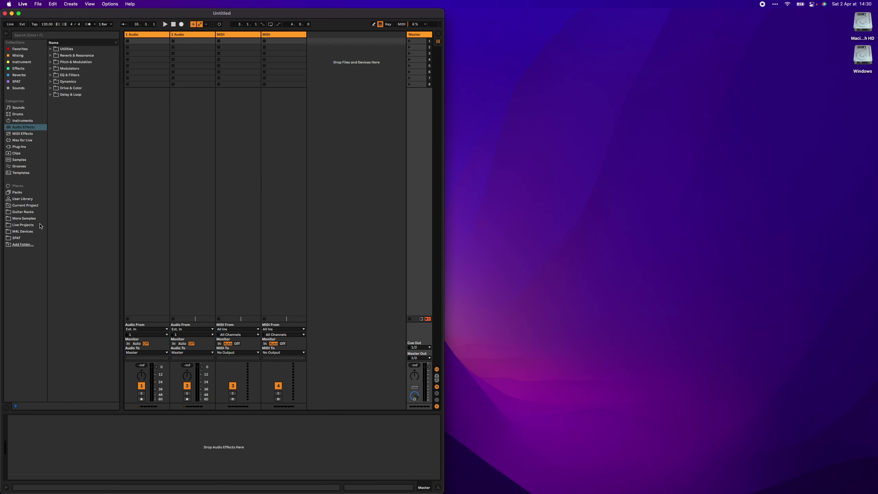
click(18, 239)
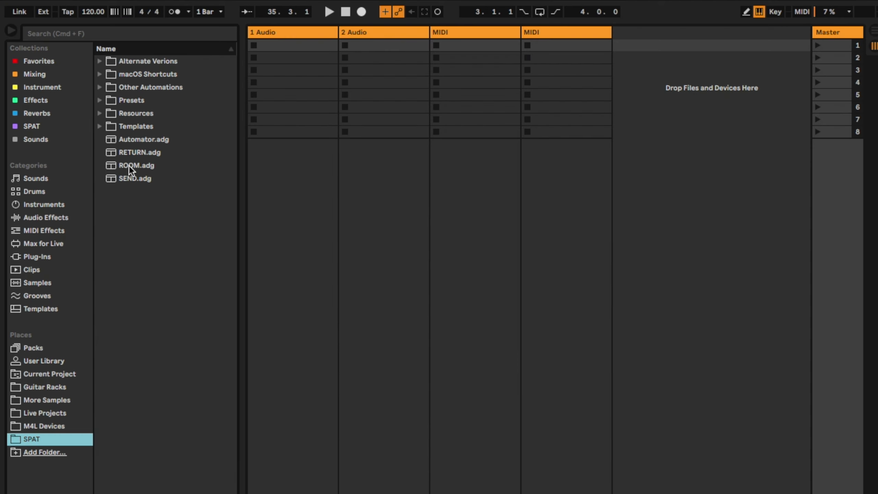
Load the SEND.adg, ROOM.adg and RETURN.adg devices onto the master track
click(64, 108)
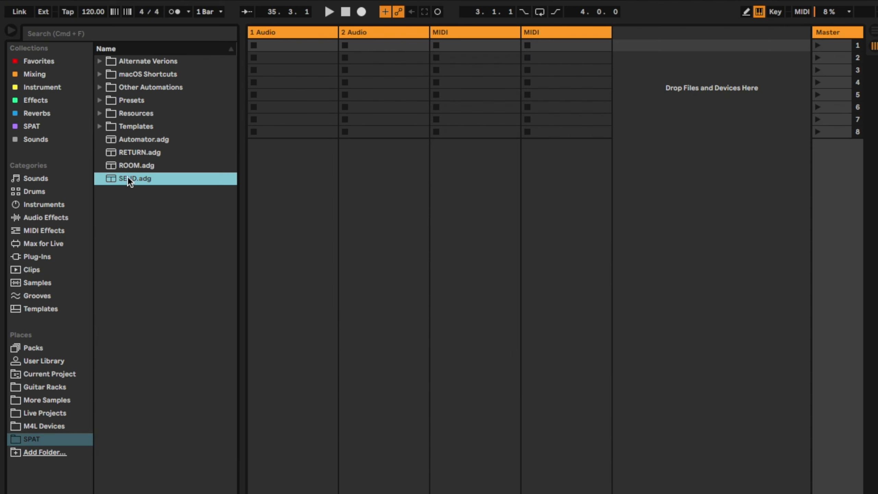
double_click(128, 178)
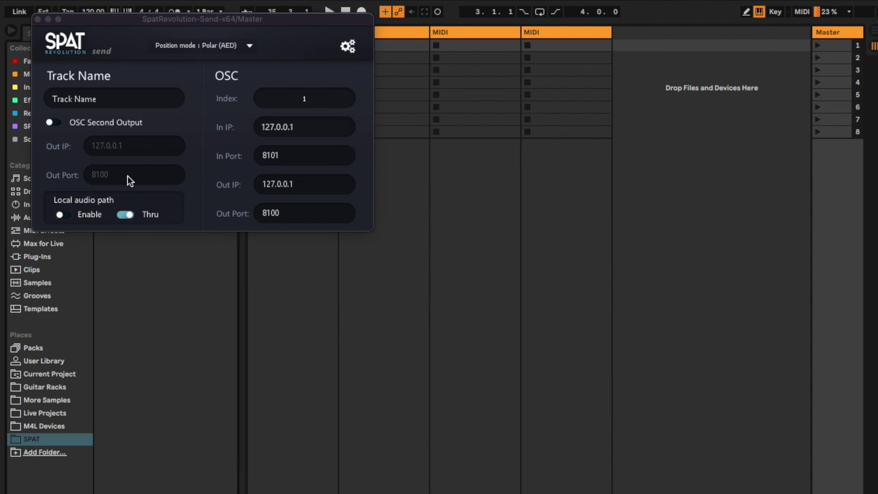
click(149, 166)
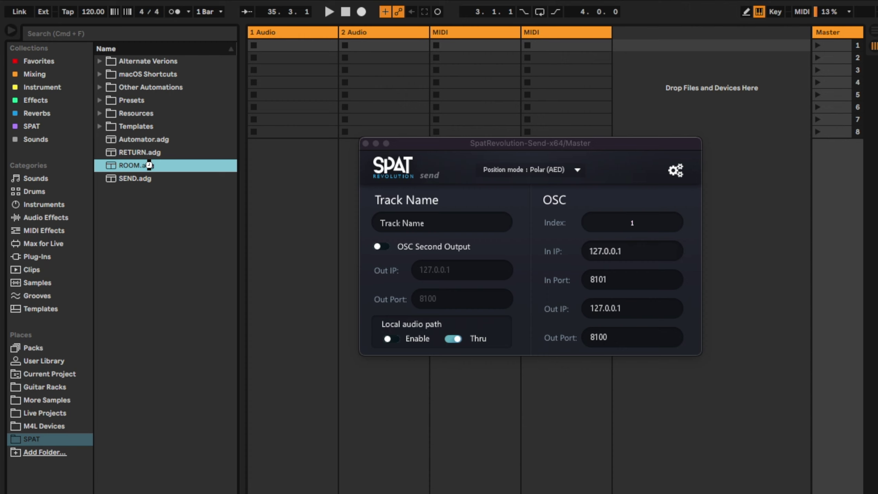
double_click(149, 165)
click(140, 152)
double_click(140, 152)
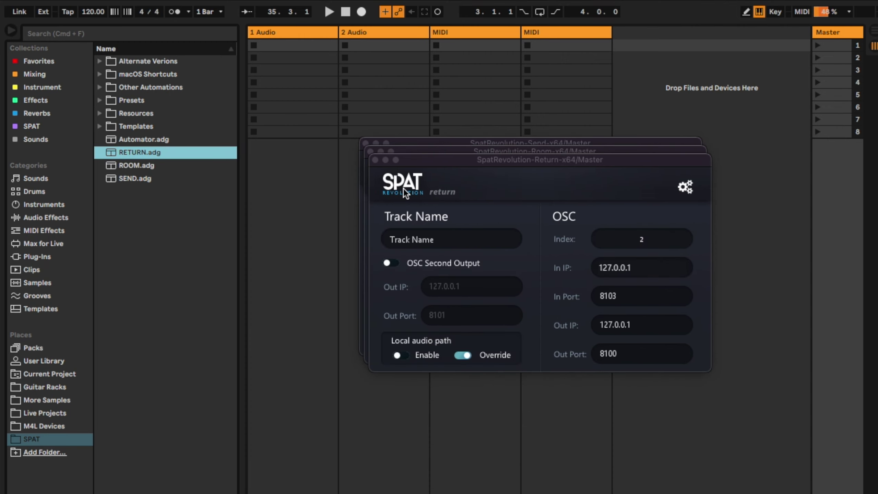
Spread out the Room and Return plugin windows so they no longer overlap
drag(462, 159, 450, 403)
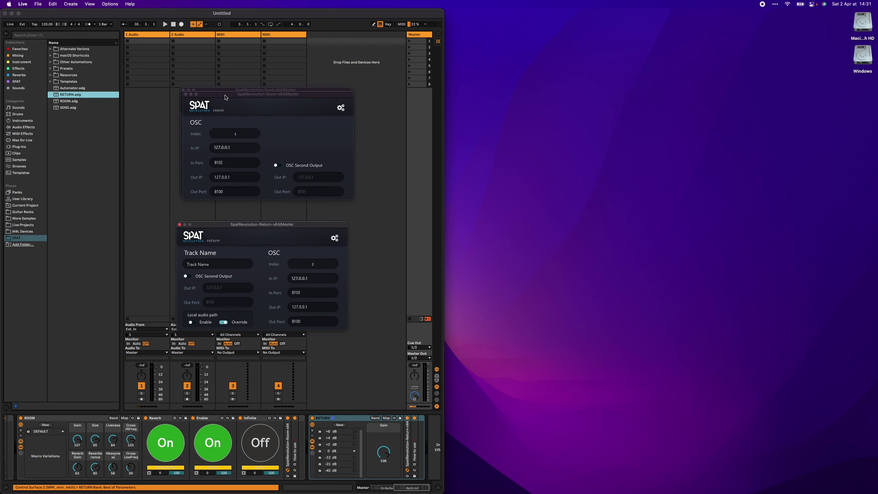
drag(225, 97, 72, 210)
drag(509, 285, 602, 282)
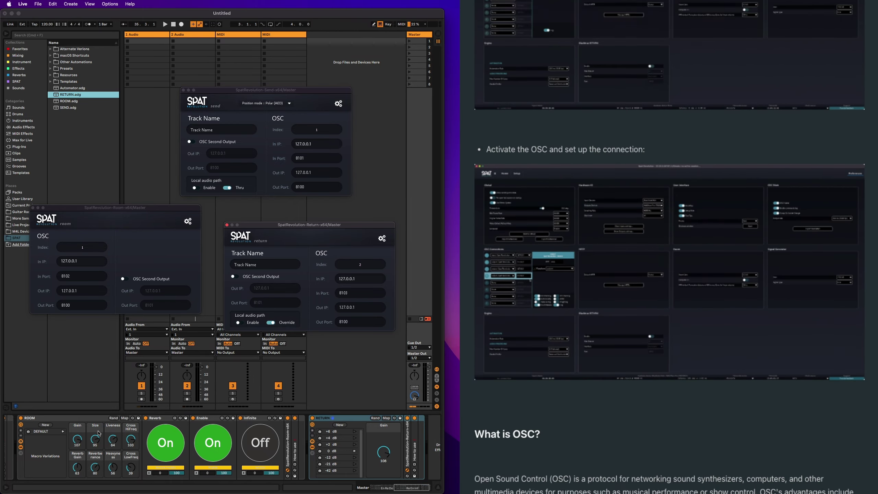
In Live's preferences, keep the MIDI takeover mode at Value Scaling
click(90, 419)
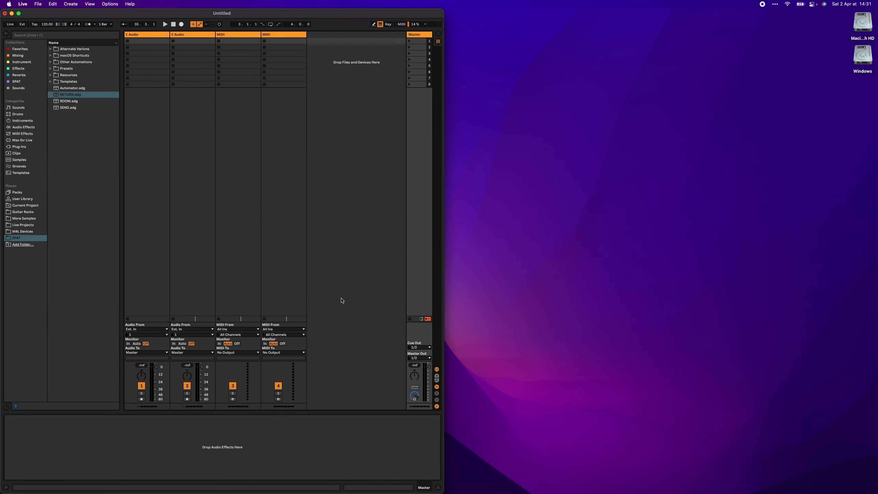
key(super+comma)
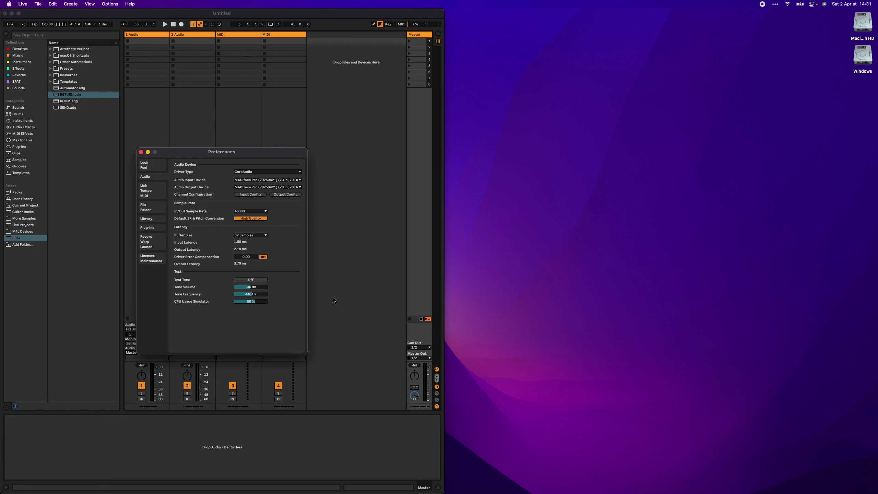
click(148, 189)
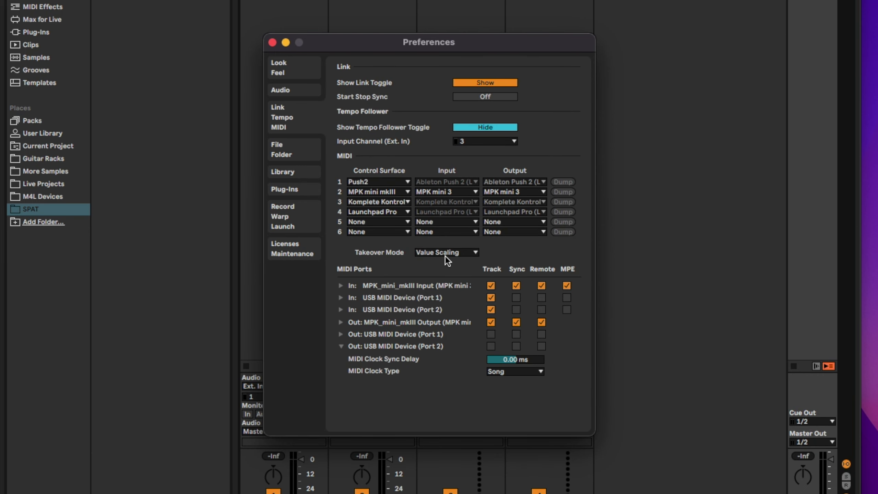
click(445, 255)
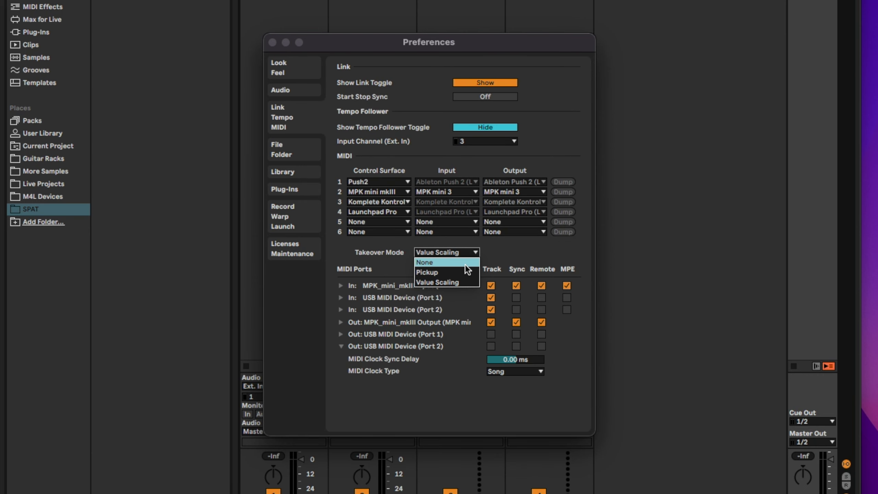
click(455, 282)
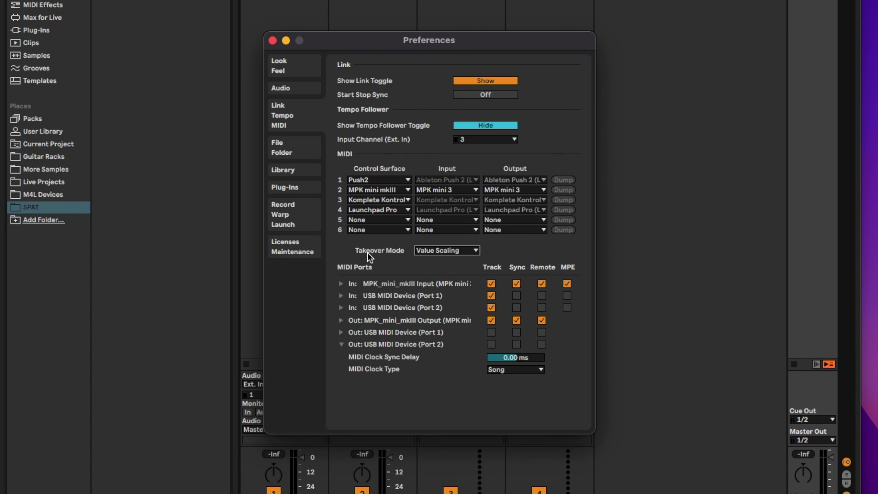
click(288, 89)
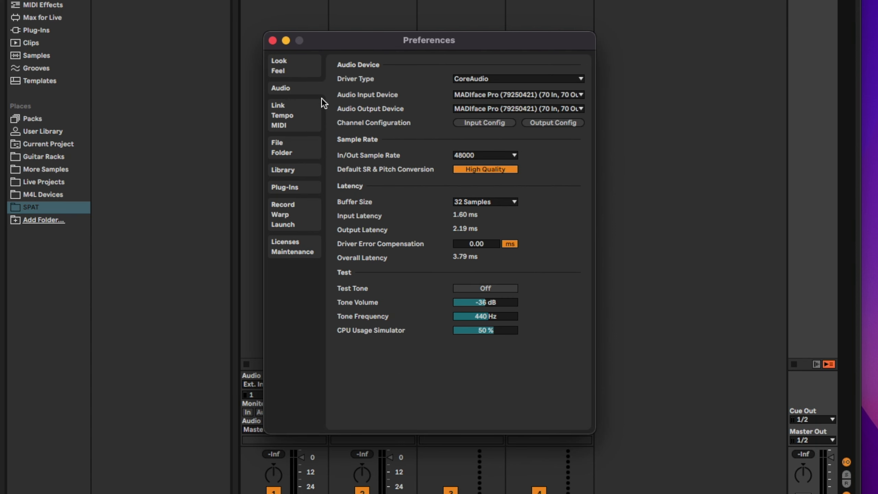
Set the audio output device to BlackHole 64ch with stereo outputs enabled through 63/64
click(496, 110)
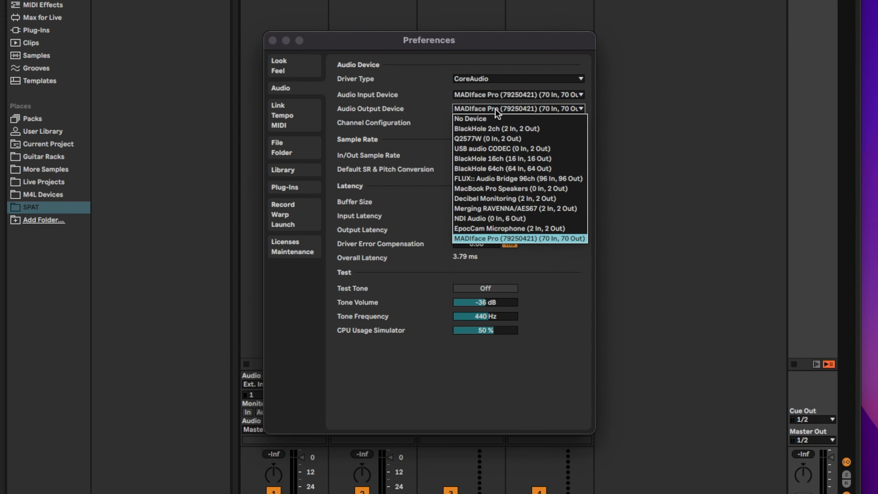
click(505, 169)
click(561, 148)
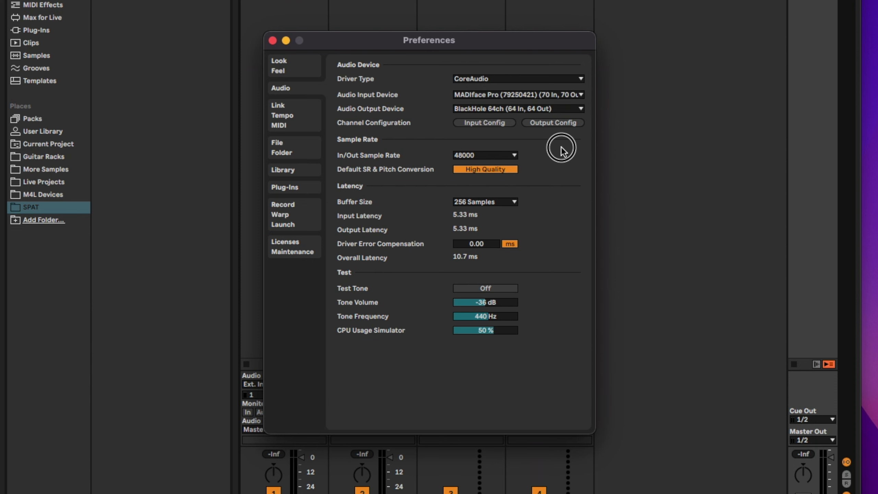
click(553, 123)
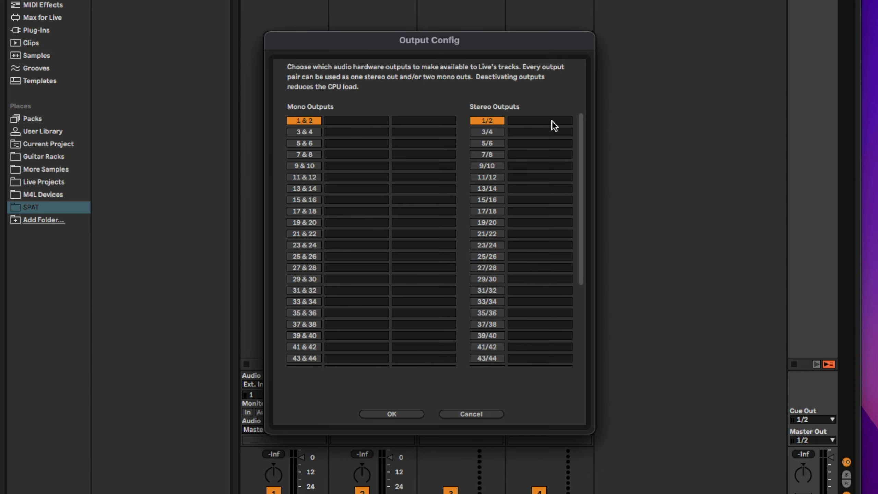
drag(487, 132, 488, 188)
drag(489, 301, 332, 337)
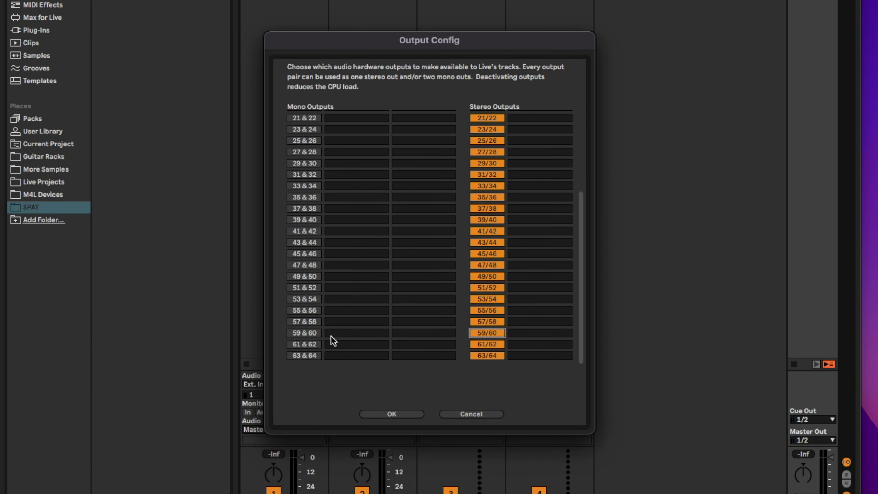
scroll(305, 154, up, 5)
key(Return)
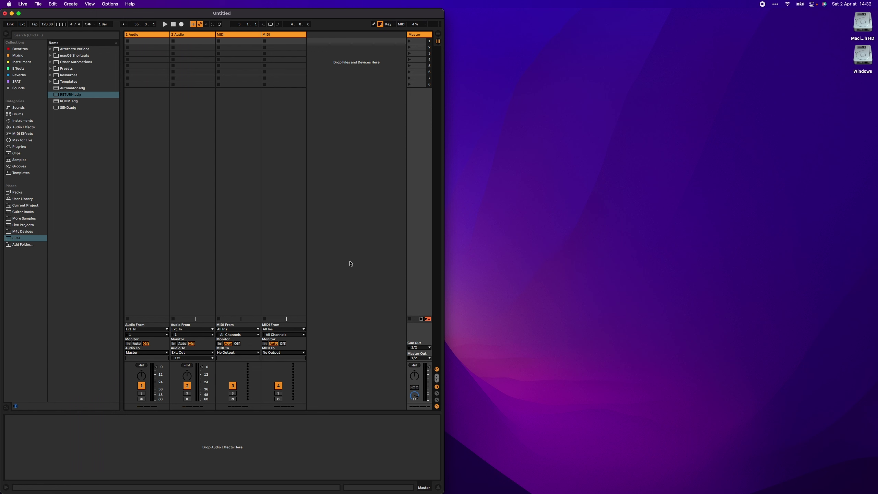
Launch SPAT Revolution full screen and open its Preferences
key(super+space)
key(Escape)
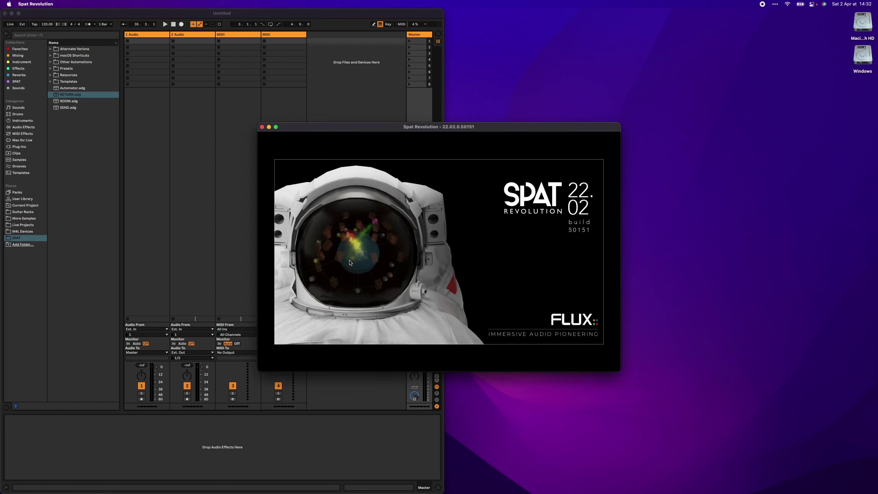
double_click(427, 129)
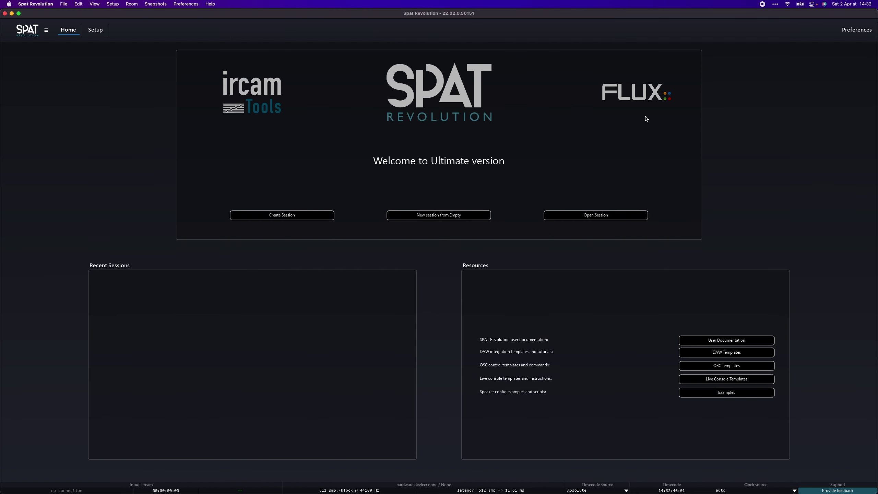
click(871, 36)
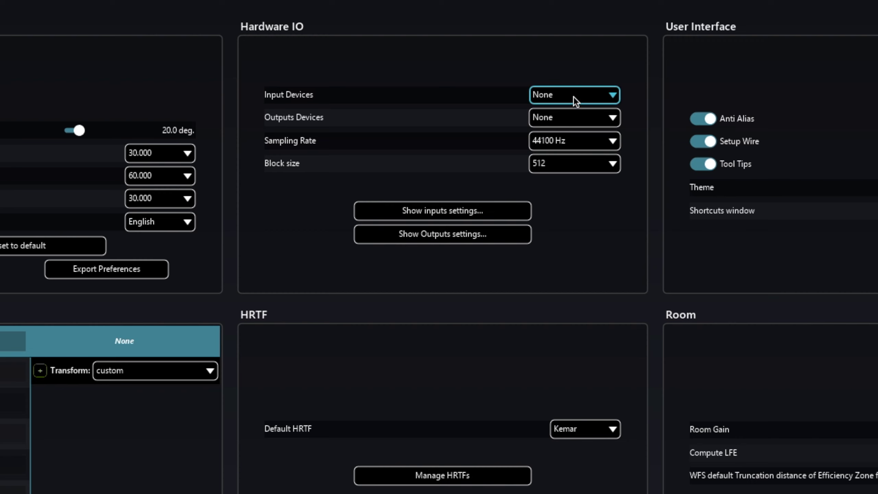
Set the hardware input device to BlackHole 64ch and the output to MADIface Pro
click(402, 91)
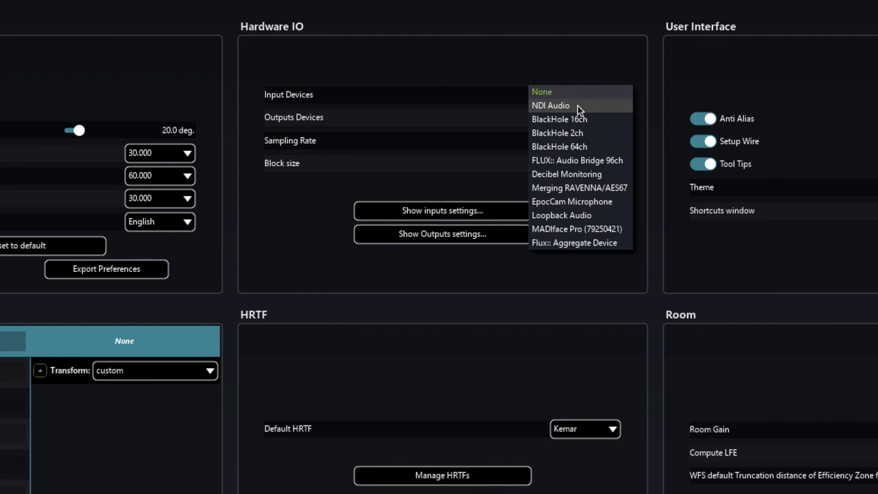
click(585, 147)
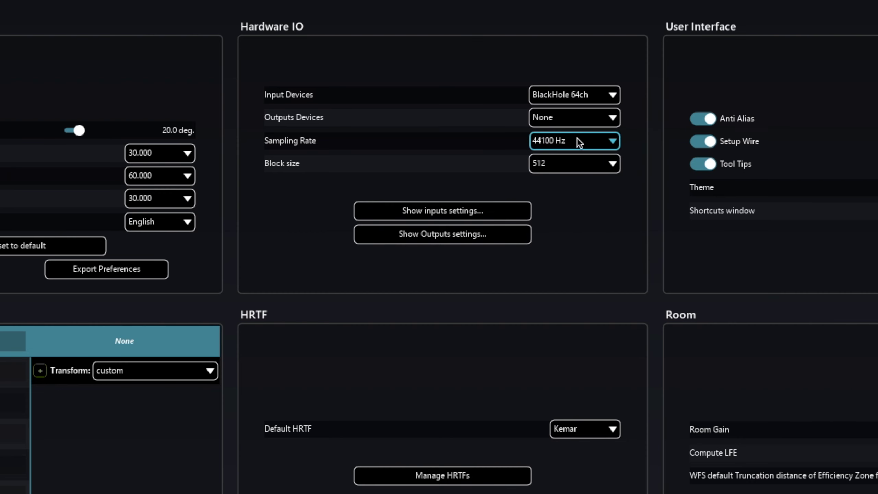
click(561, 117)
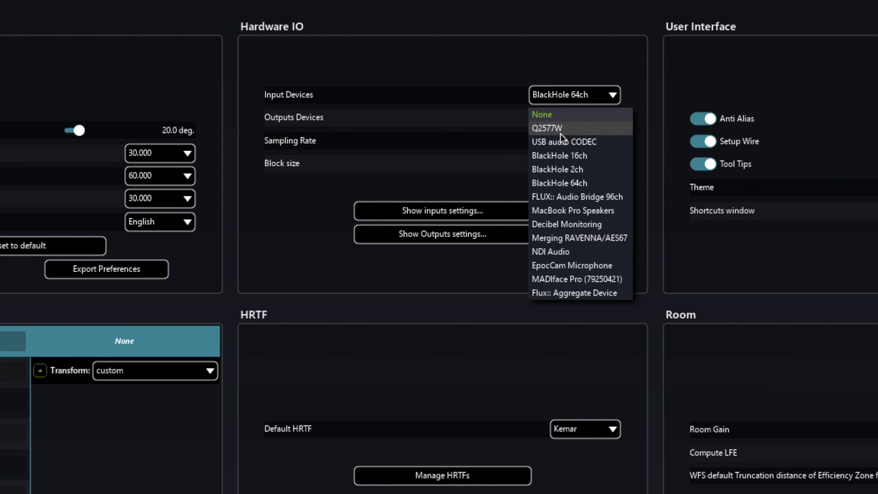
click(586, 278)
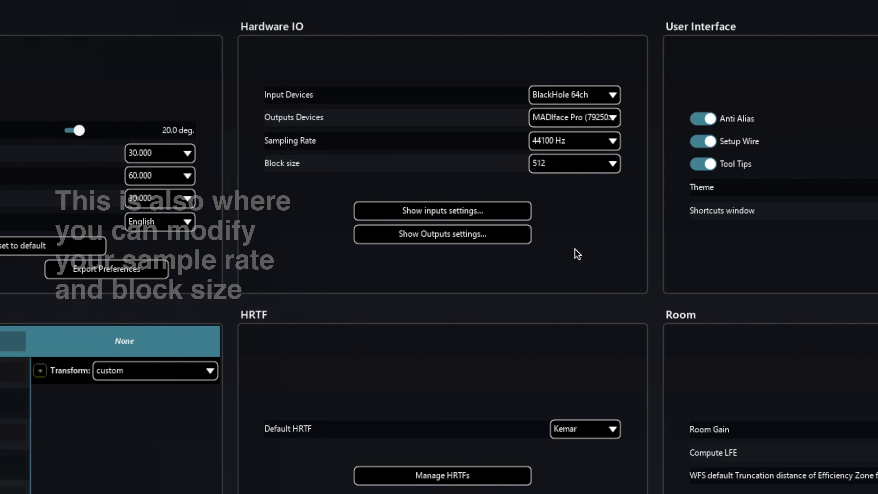
Set the sampling rate to 48000 Hz and the block size to 64
click(549, 140)
click(547, 151)
click(548, 163)
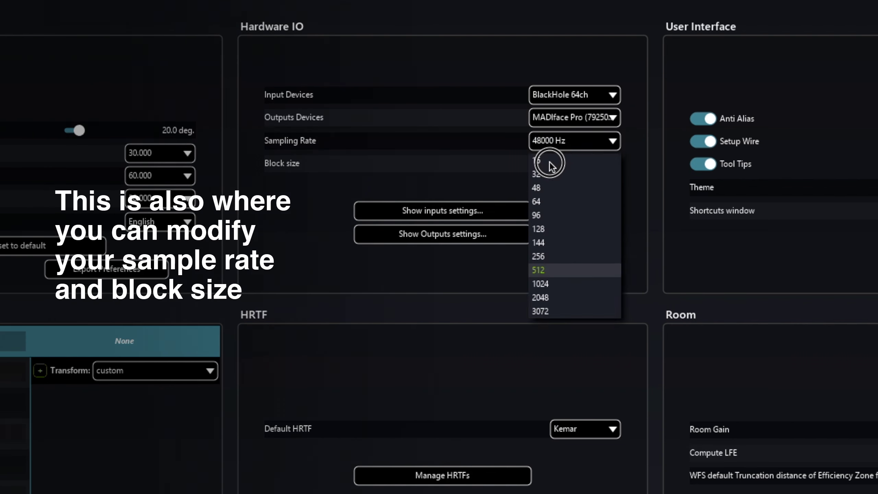
click(554, 200)
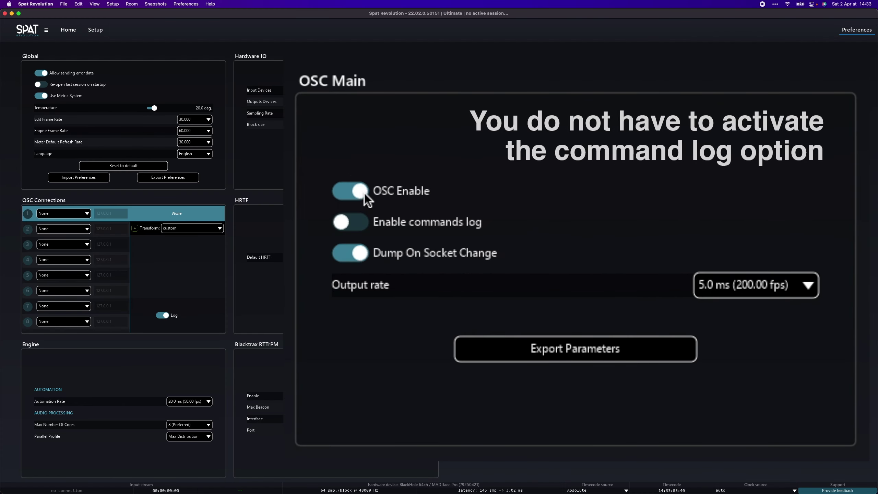
Enable the OSC commands log and set connection 1 to the Spat Revolution - Plugins input
click(354, 222)
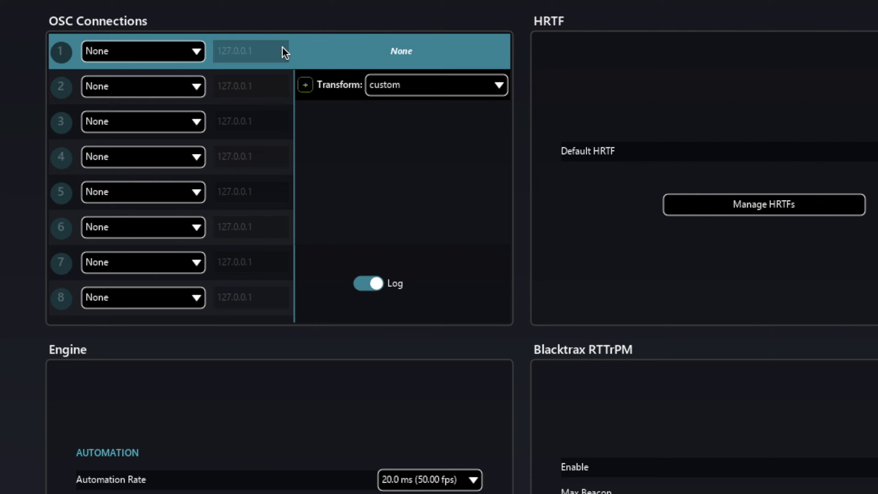
click(40, 214)
click(63, 244)
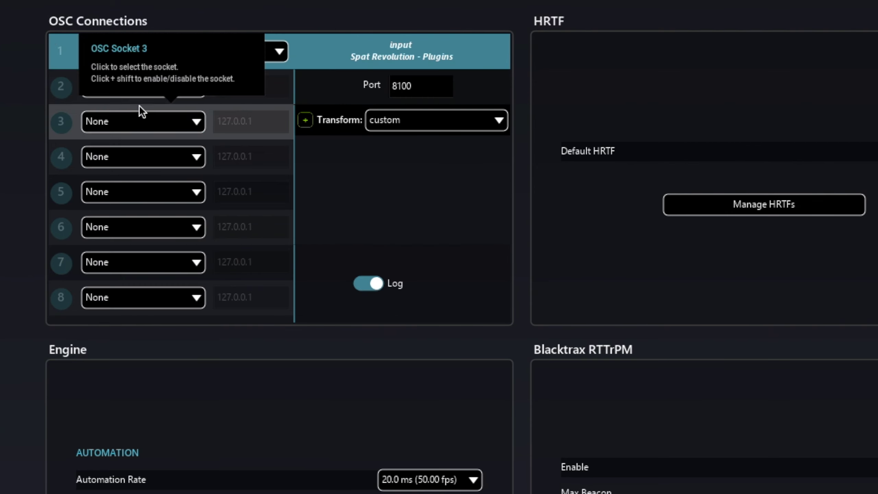
Set OSC connections 2, 3 and 4 to the Send, Room and Return output presets
click(140, 87)
click(148, 177)
click(131, 120)
click(152, 227)
click(143, 156)
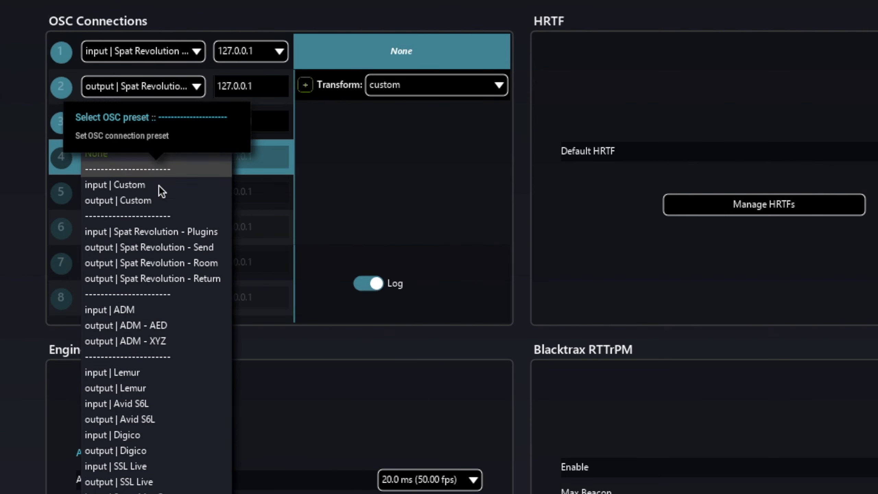
click(208, 279)
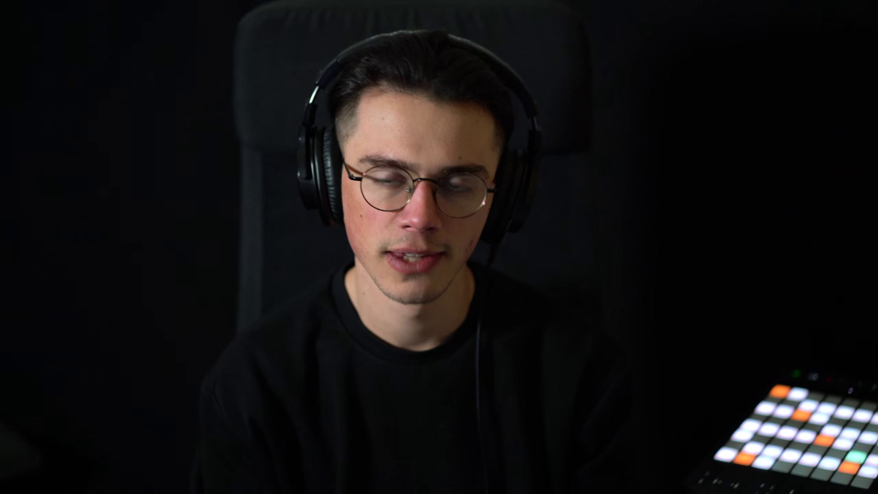